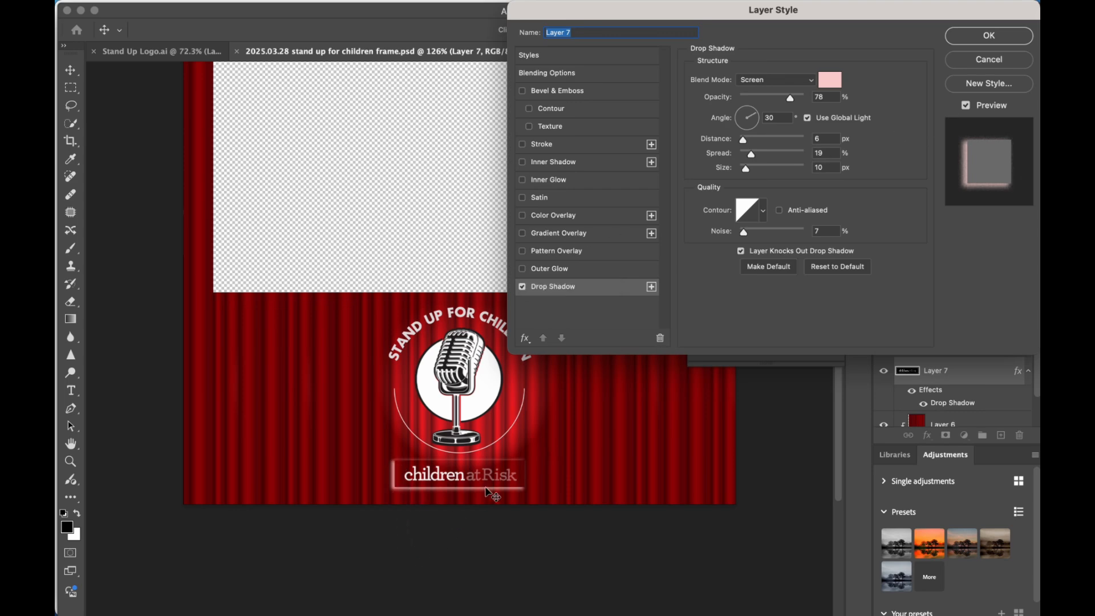
# Apply the drop shadow to Layer 7 and undo it.
pyautogui.click(967, 38)
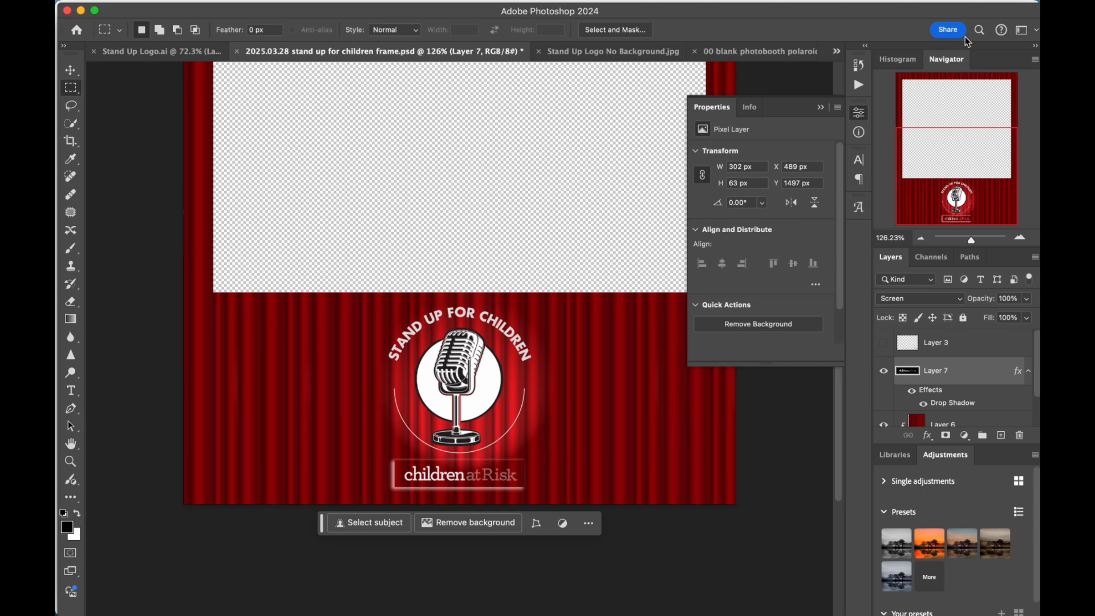
pyautogui.press('super+z')
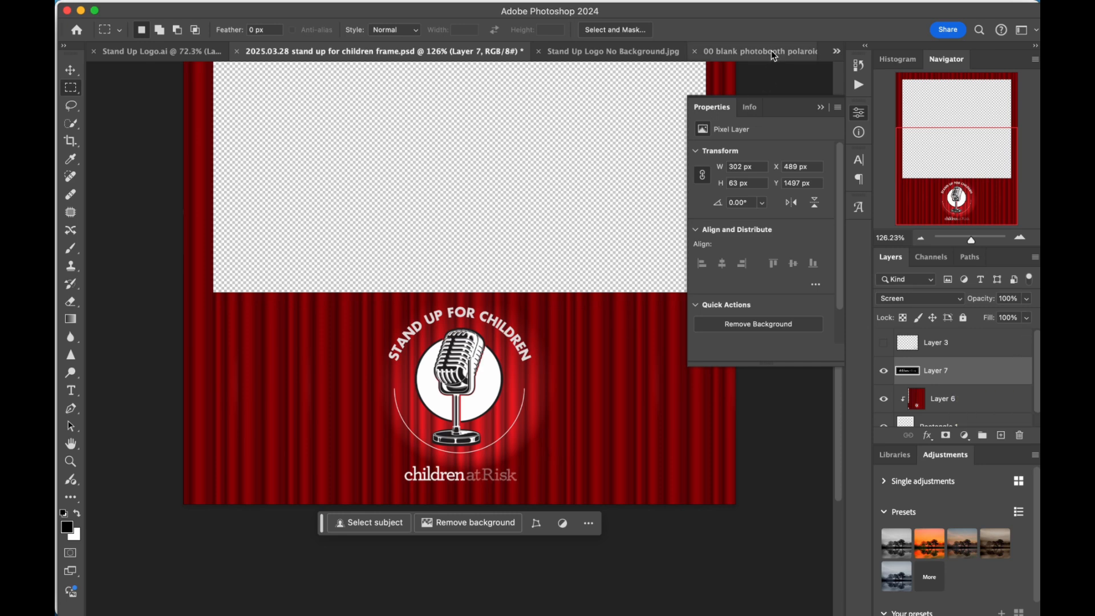
# In Stand Up Logo No Background.jpg, use Color Range to select the black around the "children at Risk" text, and invert the selection.
pyautogui.click(611, 53)
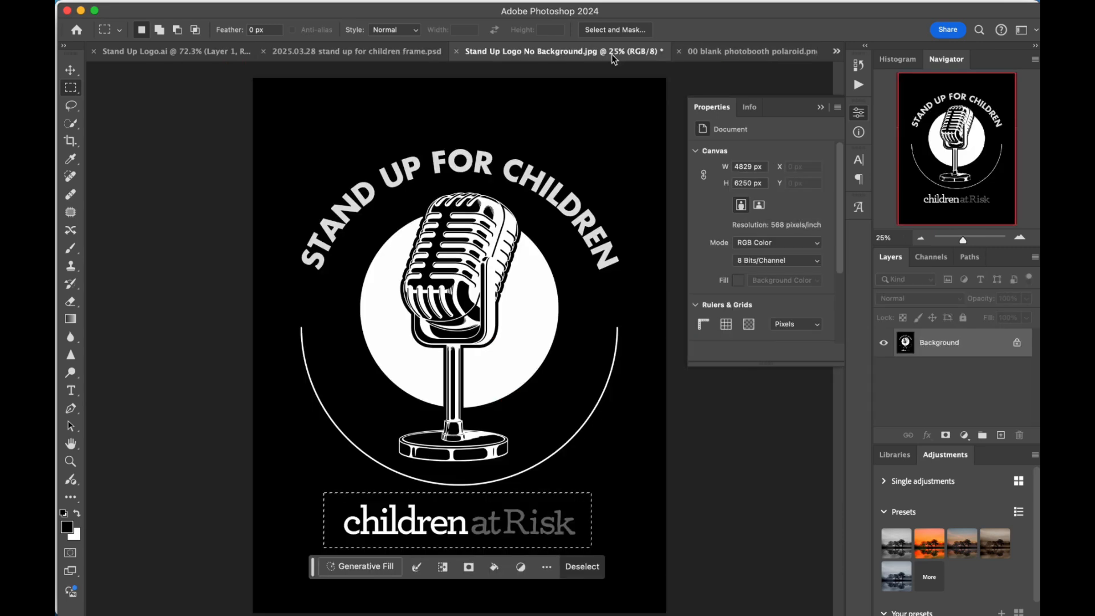
pyautogui.moveTo(286, 3)
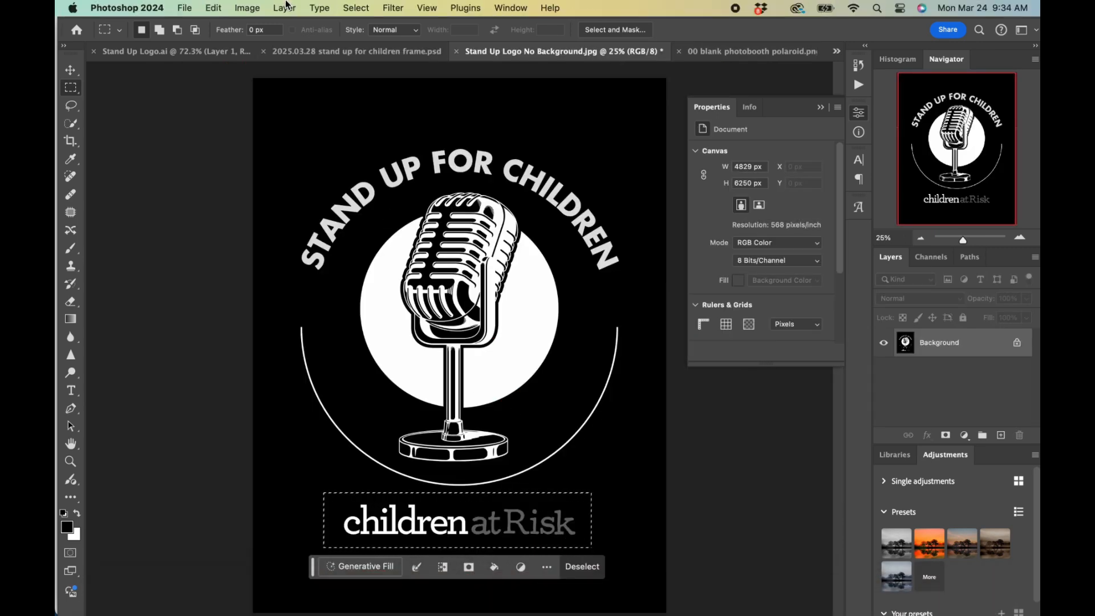
pyautogui.click(355, 8)
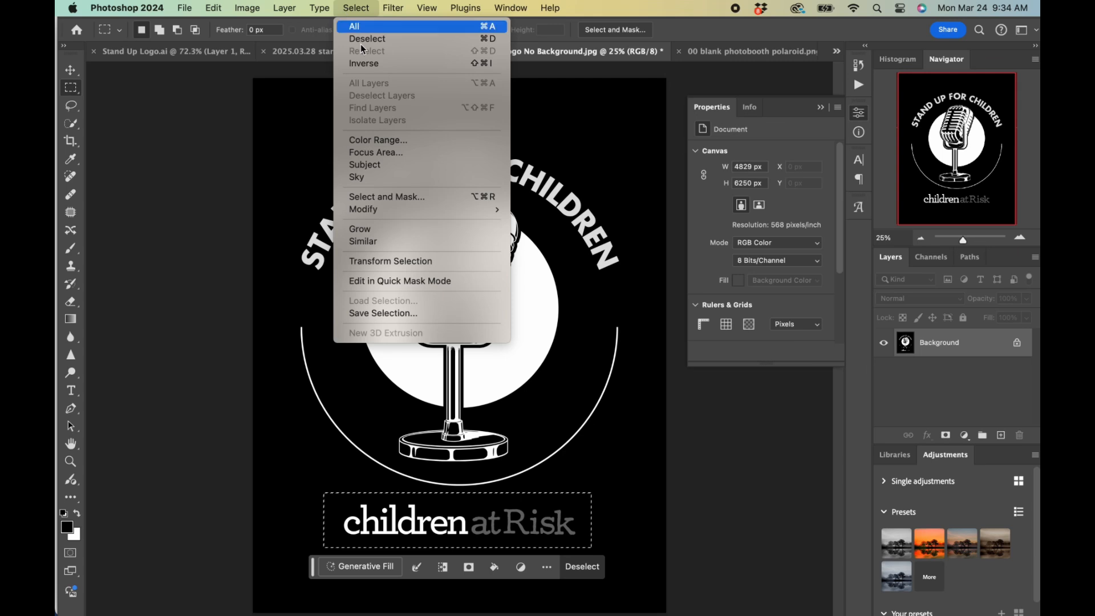
pyautogui.click(379, 140)
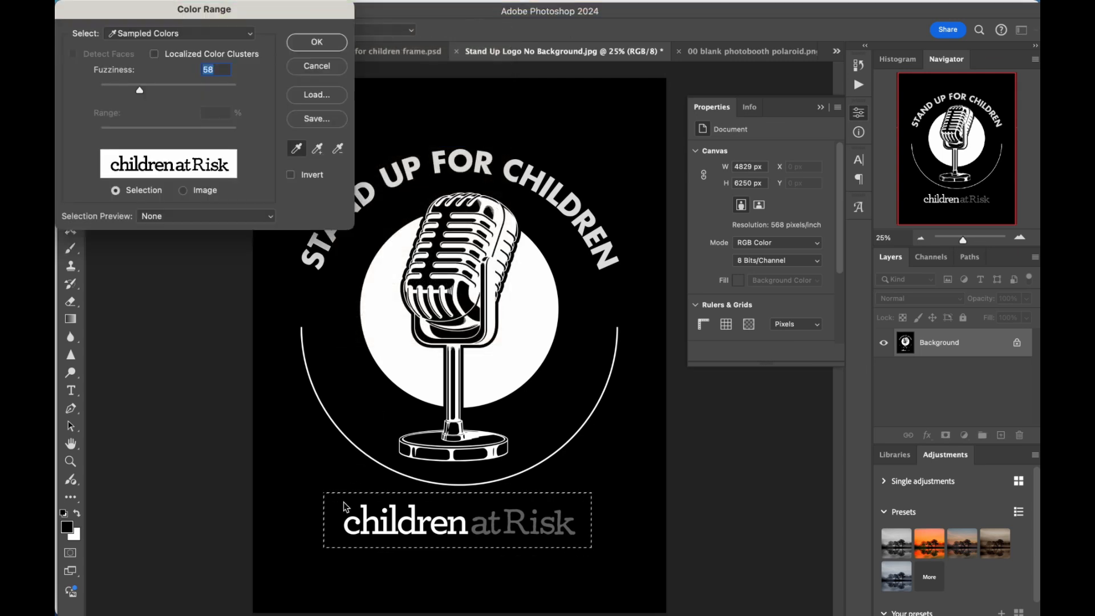
pyautogui.click(317, 42)
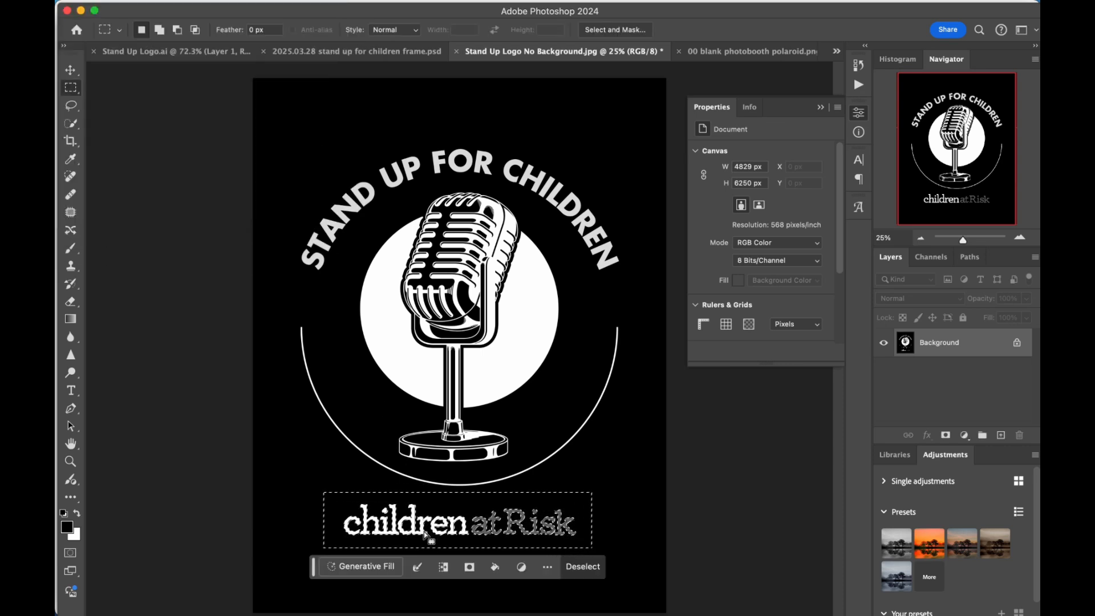
pyautogui.click(443, 569)
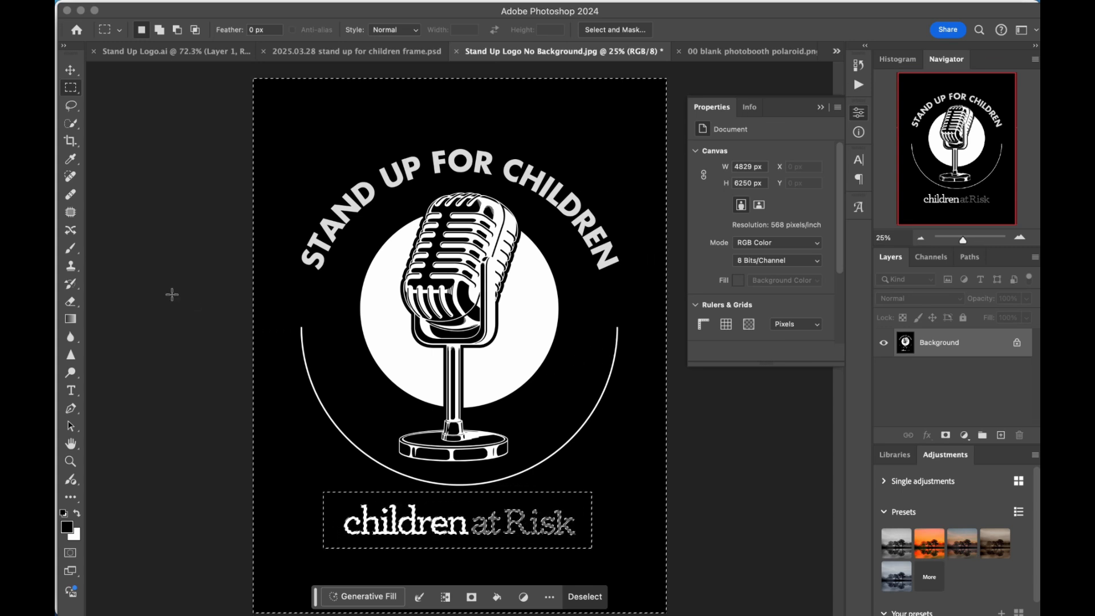
# Show the selection as a quick mask and set the brush to 2840 px with 99% hardness.
pyautogui.click(70, 554)
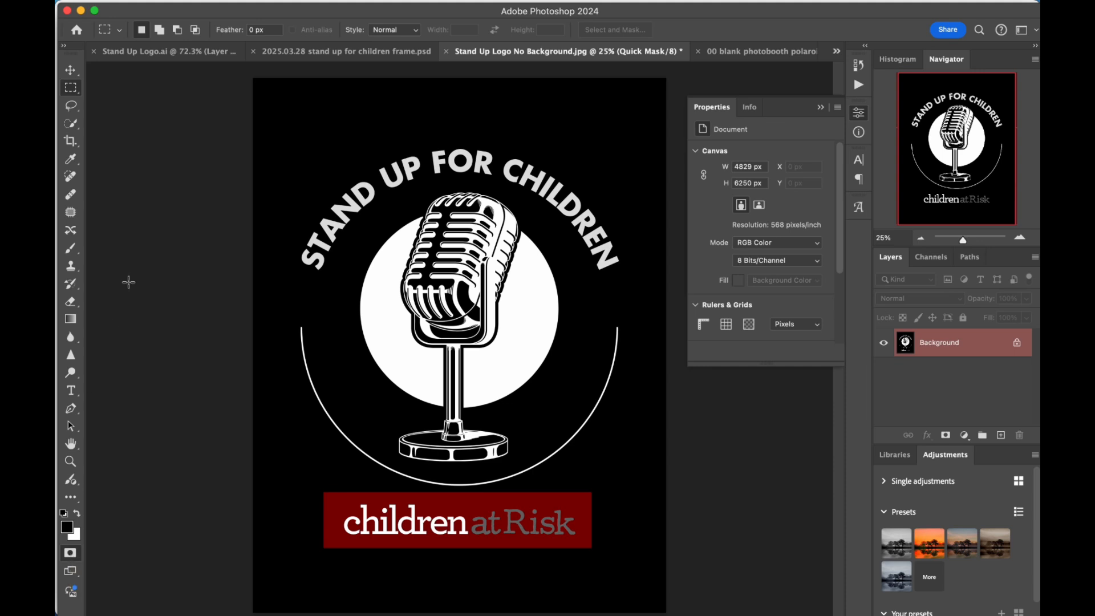
pyautogui.scroll(-2, 142, 257)
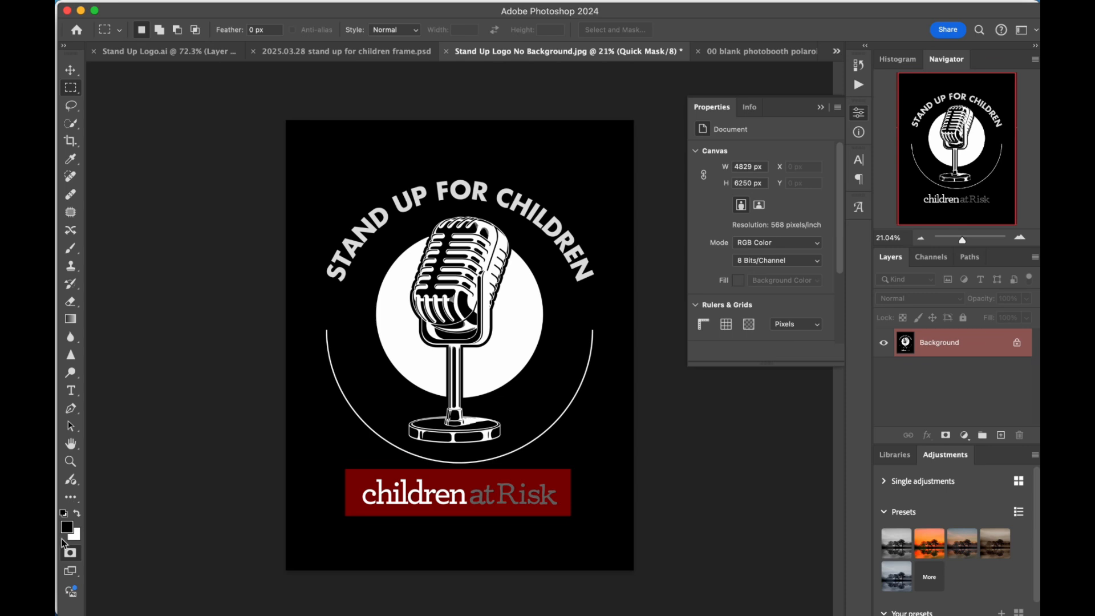
pyautogui.click(70, 248)
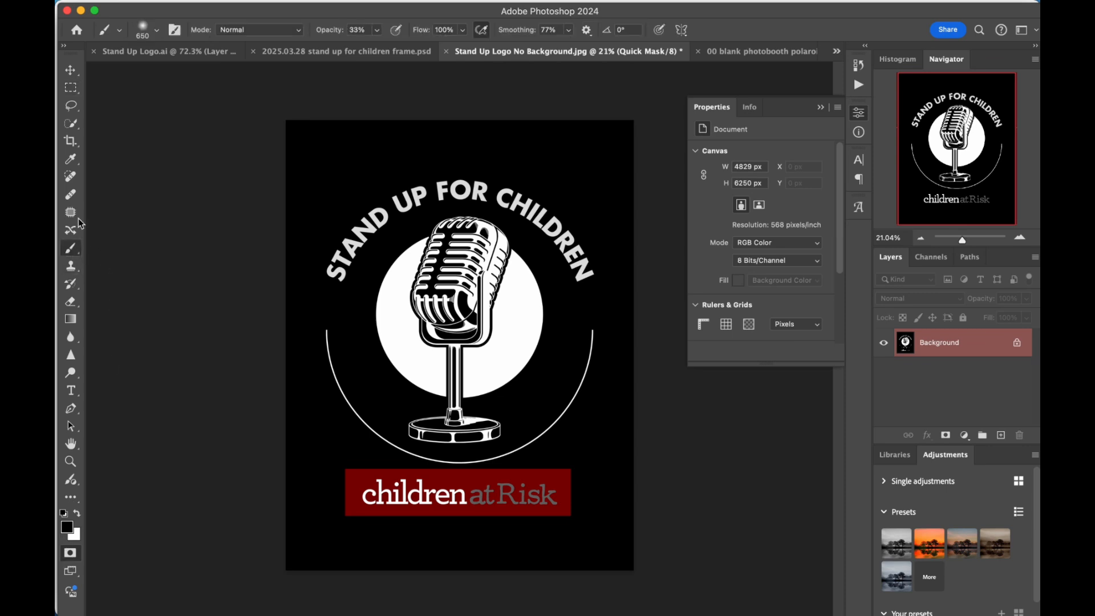
pyautogui.click(157, 30)
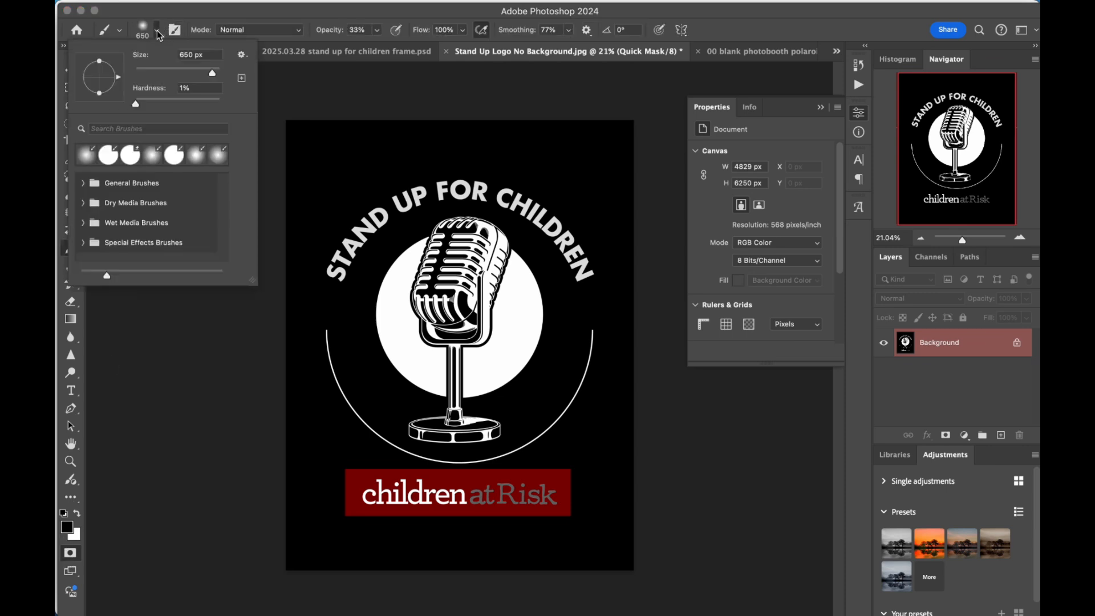
pyautogui.click(221, 102)
pyautogui.click(217, 69)
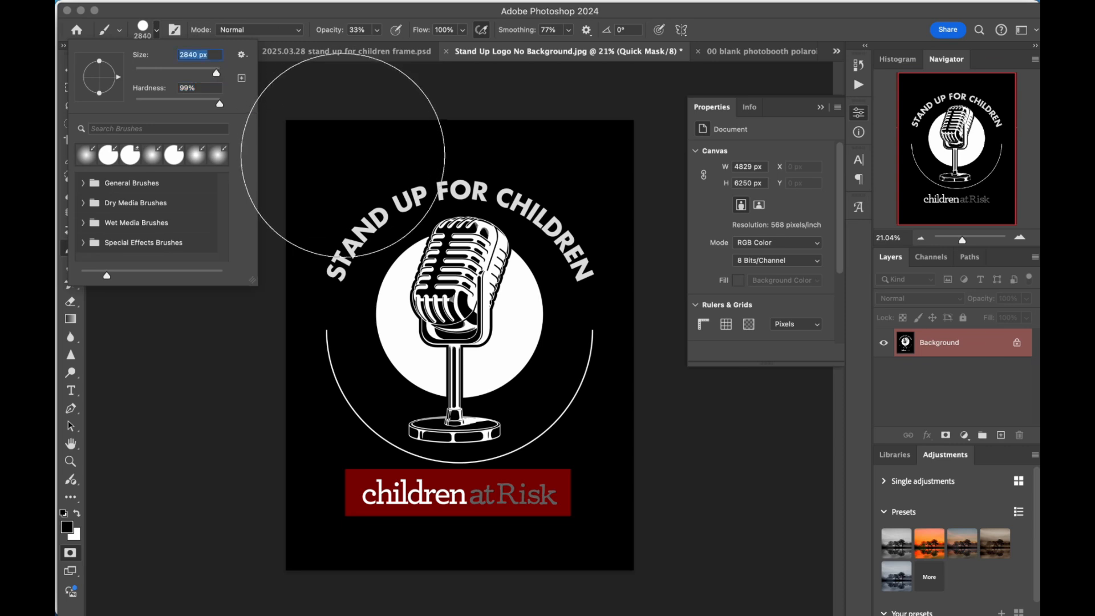
# Paint one mask stroke across the upper part of the logo and set the brush opacity to 100%.
pyautogui.moveTo(341, 183); pyautogui.dragTo(600, 166)
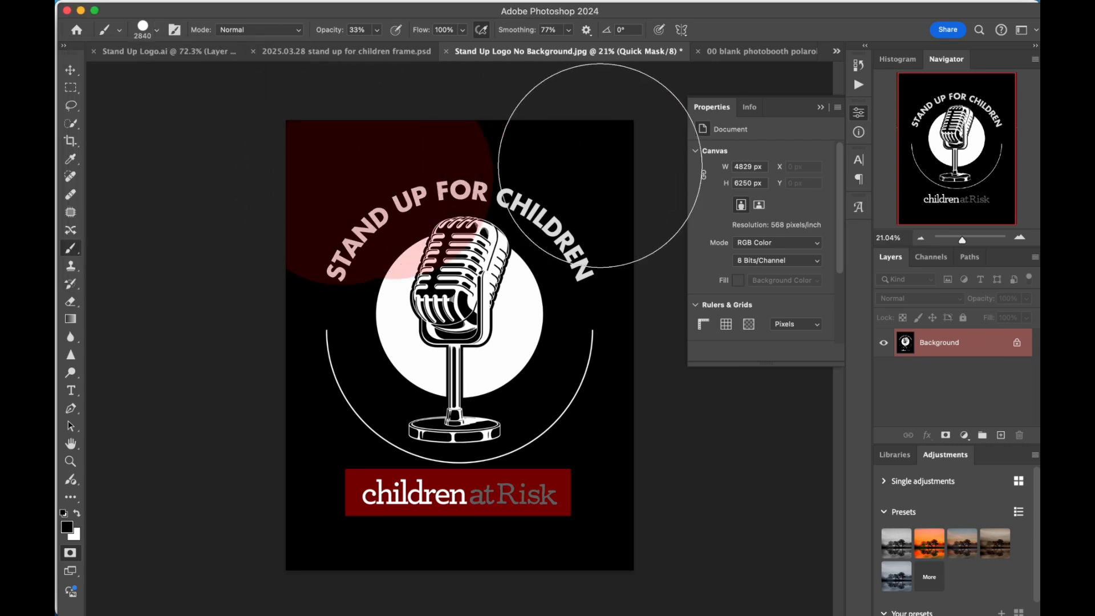
pyautogui.click(377, 30)
pyautogui.moveTo(377, 45); pyautogui.dragTo(523, 45)
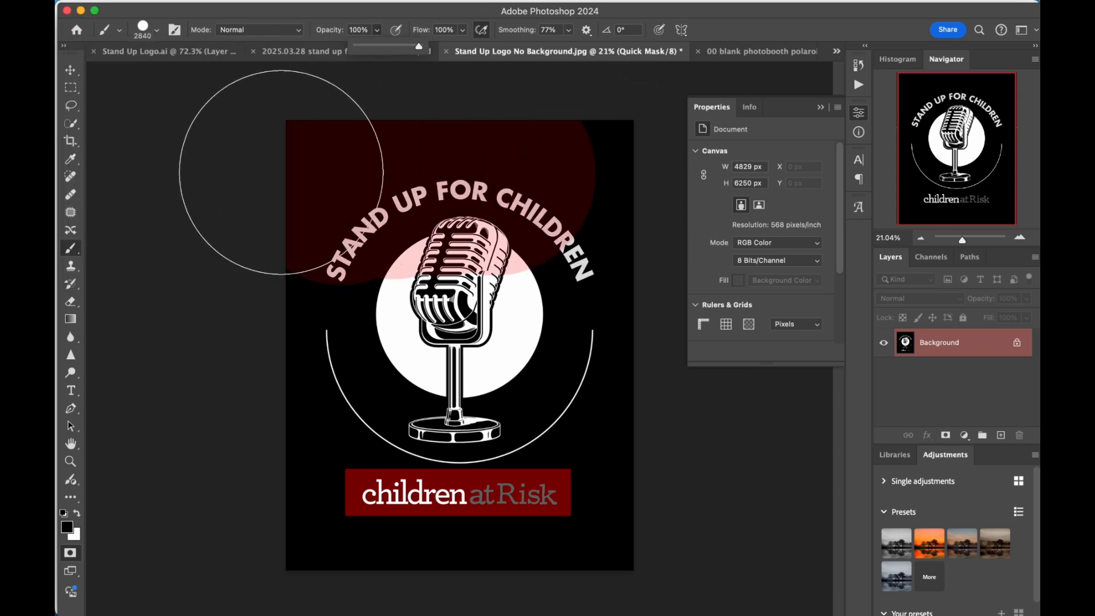
# Mask everything outside the "children at Risk" text with brush strokes and convert the quick mask back into a selection.
pyautogui.moveTo(262, 142)
pyautogui.mouseDown()
pyautogui.moveTo(659, 231)
pyautogui.moveTo(300, 245)
pyautogui.moveTo(486, 74)
pyautogui.moveTo(655, 142)
pyautogui.moveTo(666, 179)
pyautogui.mouseUp()
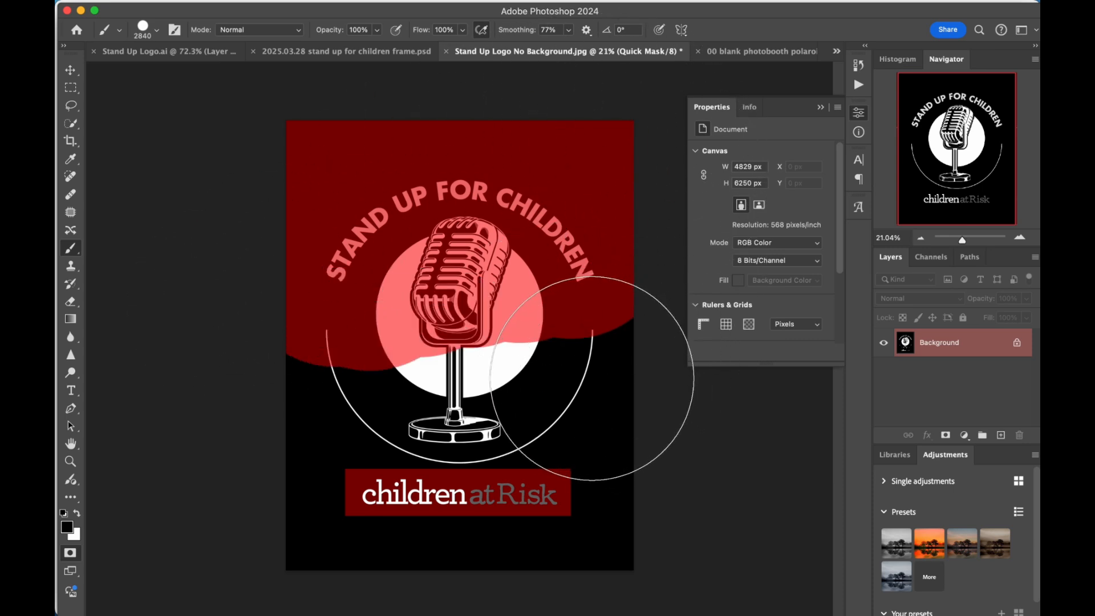
pyautogui.click(592, 377)
pyautogui.moveTo(591, 377); pyautogui.dragTo(305, 377)
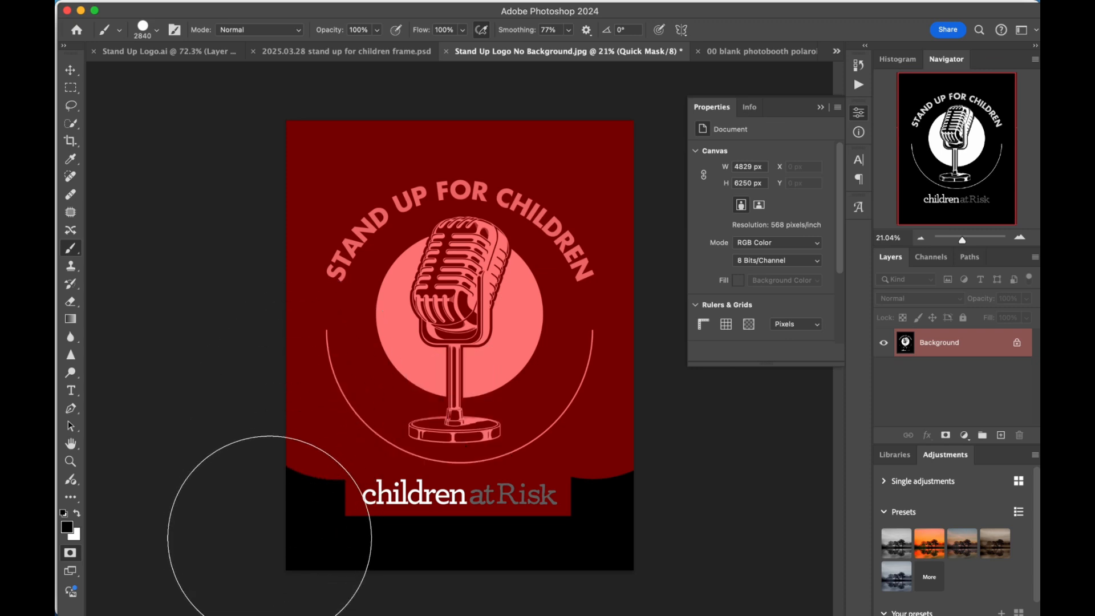
pyautogui.click(251, 507)
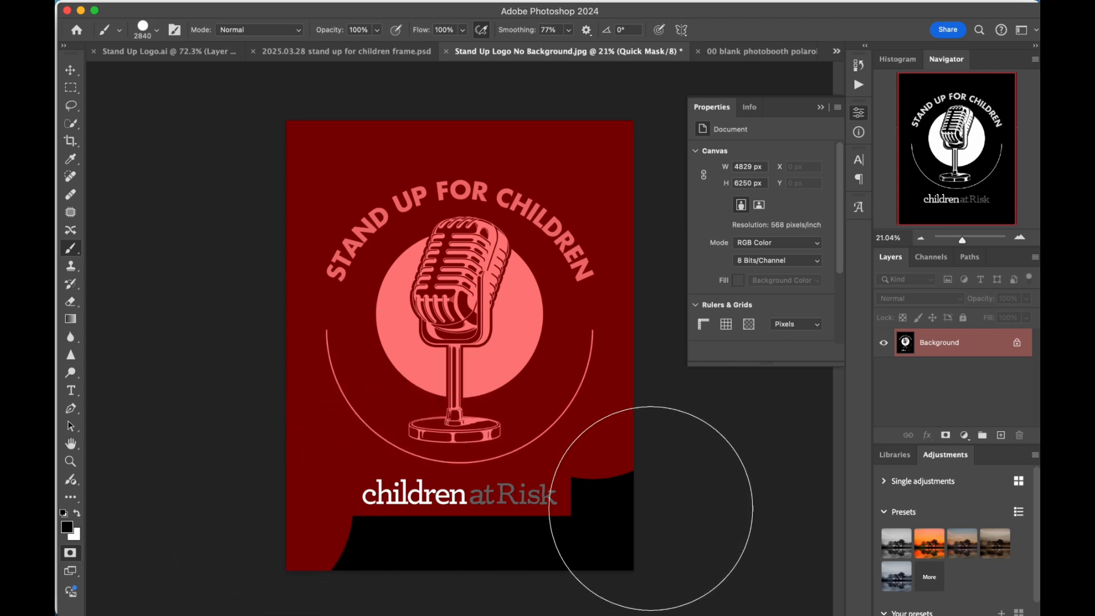
pyautogui.click(667, 516)
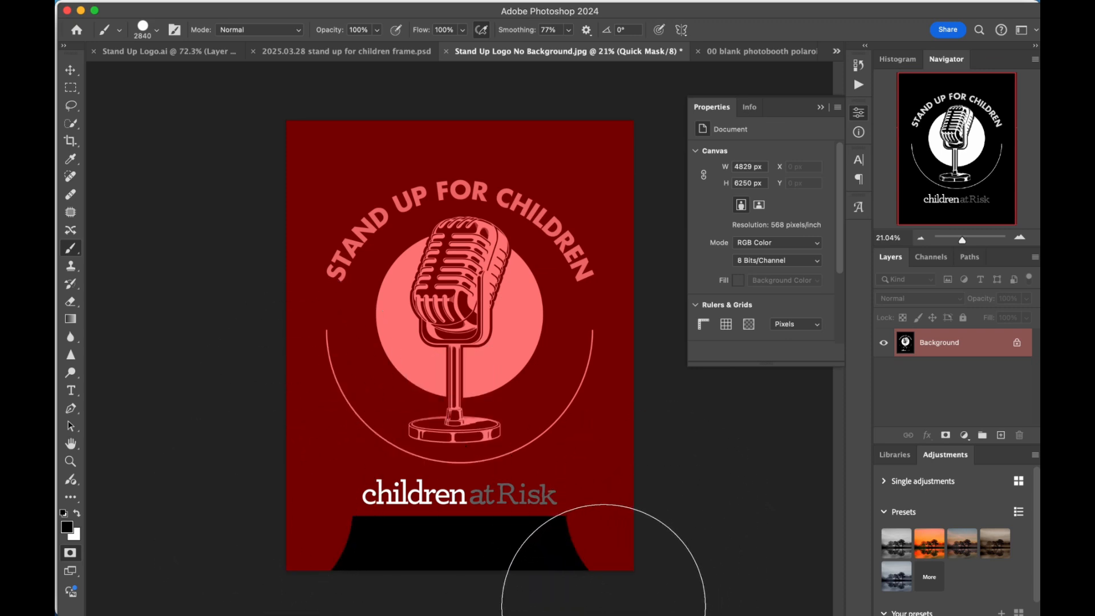
pyautogui.click(604, 605)
pyautogui.scroll(-2, 365, 572)
pyautogui.moveTo(365, 571); pyautogui.dragTo(621, 572)
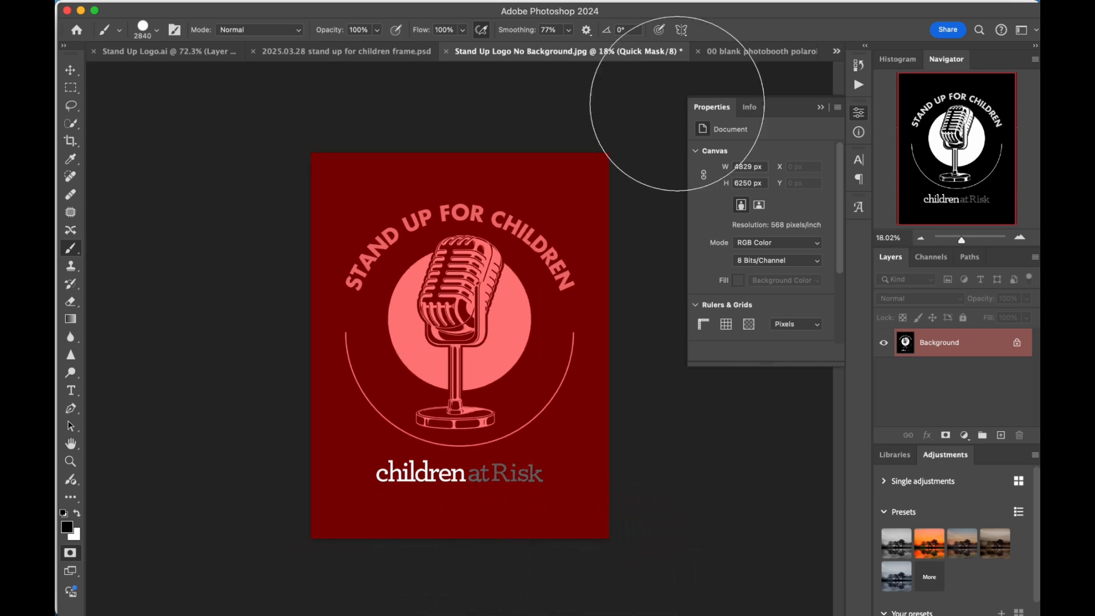
pyautogui.click(74, 555)
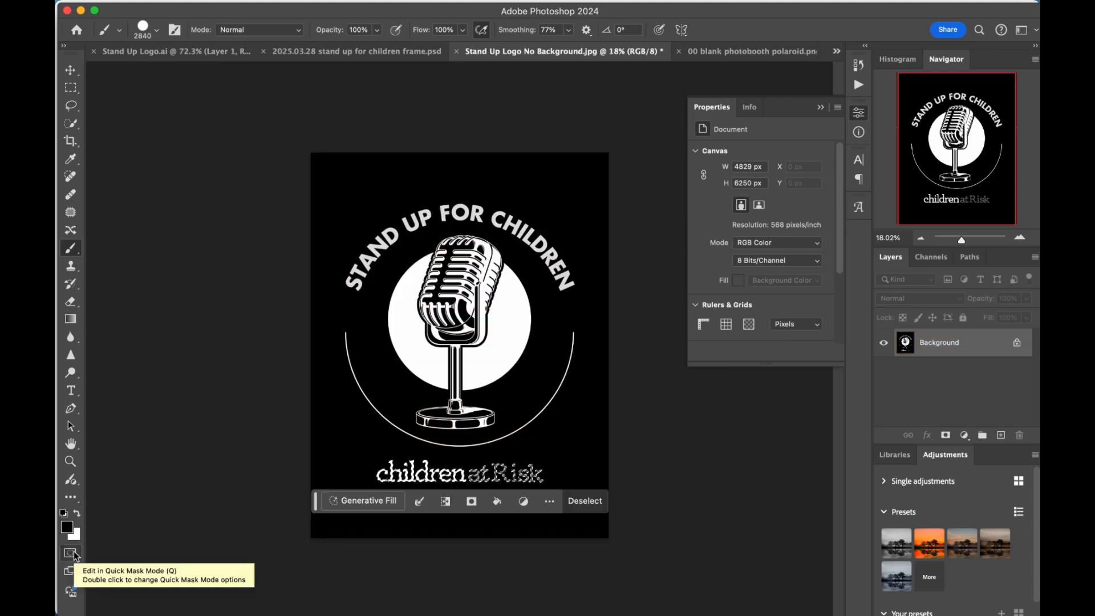
# In 2025.03.28 stand up for children frame.psd, hide Layer 7 and paste the cut-out "children at Risk" text.
pyautogui.click(331, 50)
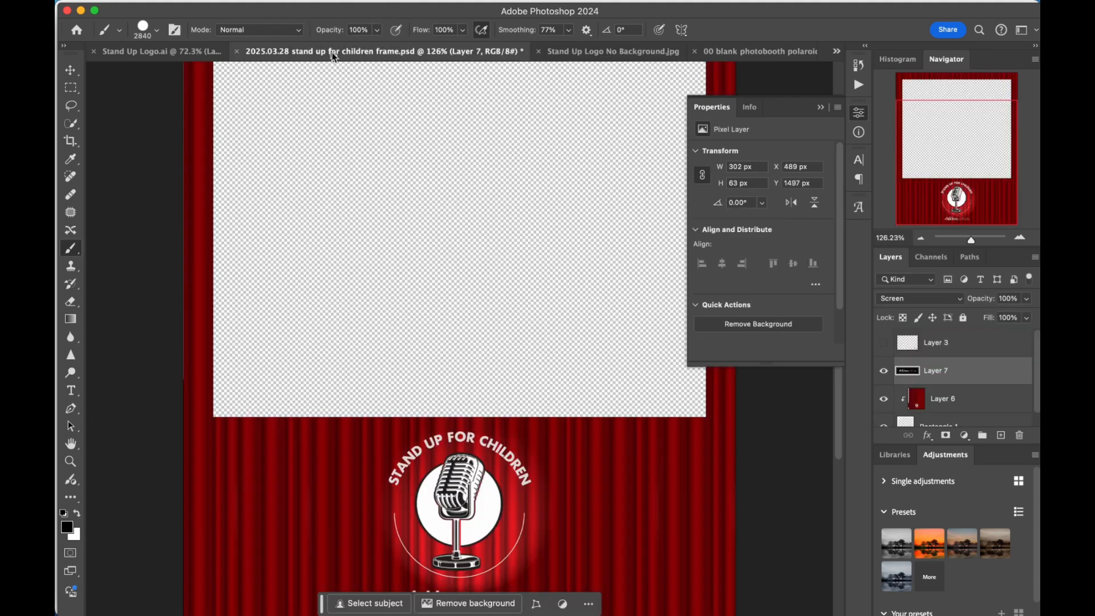
pyautogui.press('super+0')
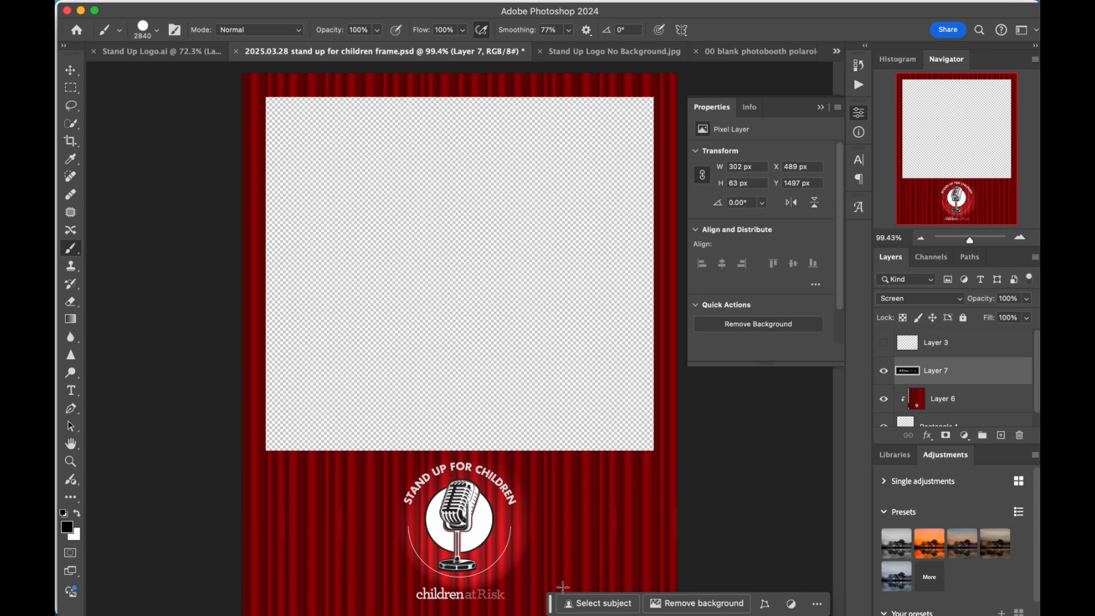
pyautogui.click(884, 373)
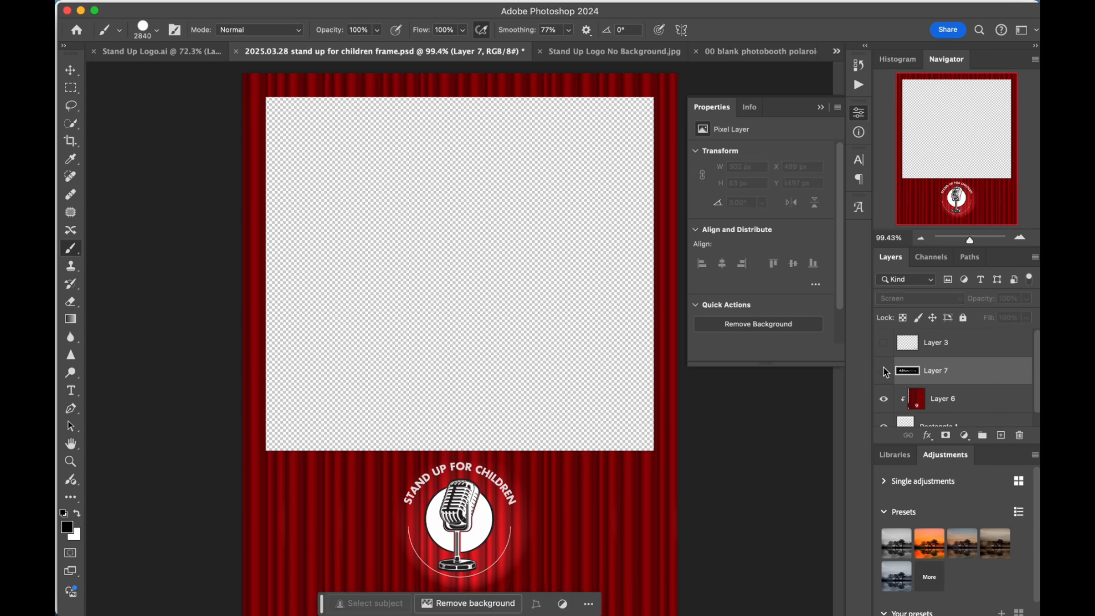
pyautogui.press('super+v')
# Scale the pasted "children at Risk" text to 11.26% and centre it just beneath the microphone logo.
pyautogui.press('super+t')
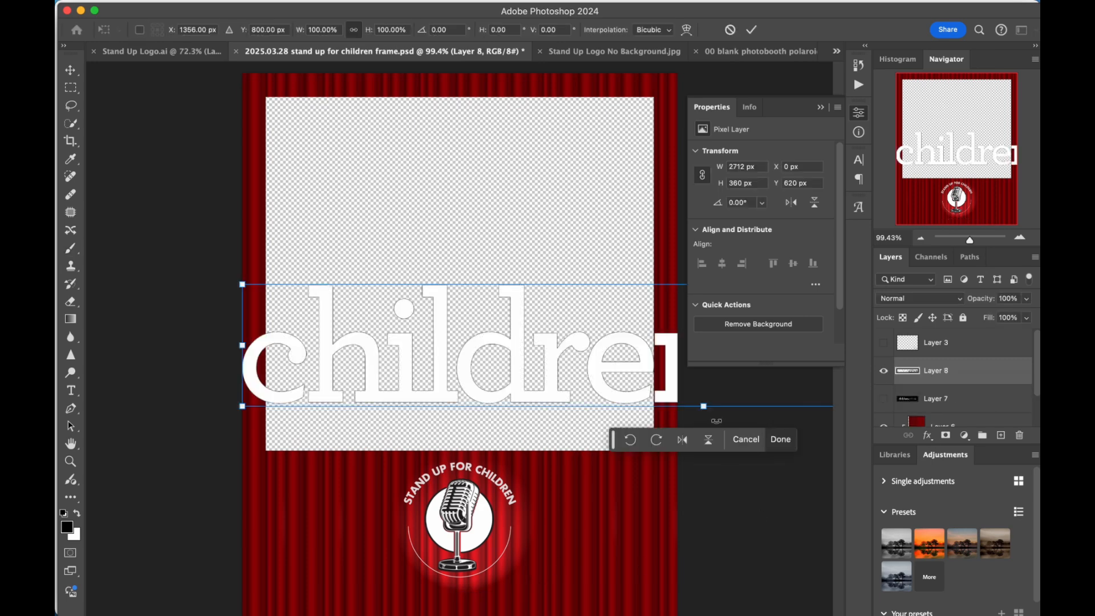
pyautogui.moveTo(705, 408); pyautogui.dragTo(705, 329)
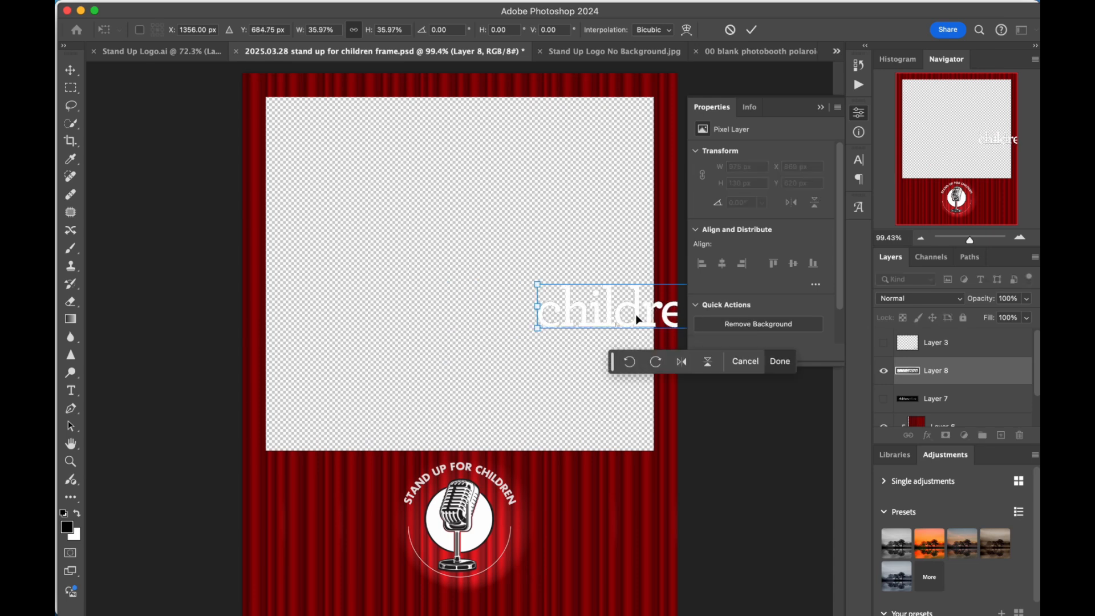
pyautogui.moveTo(636, 314); pyautogui.dragTo(408, 528)
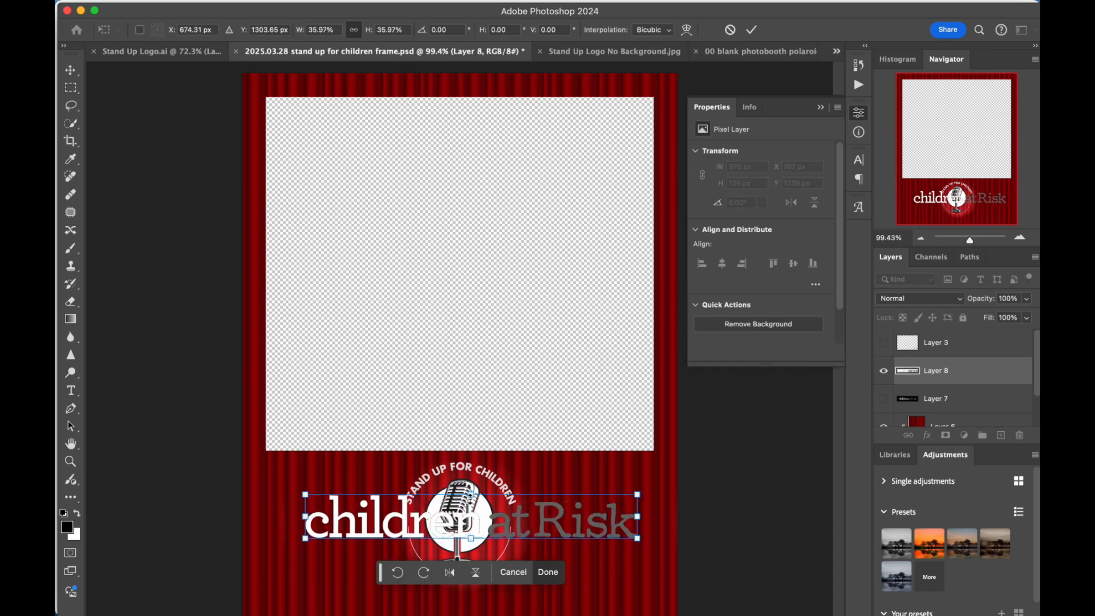
pyautogui.moveTo(471, 494); pyautogui.dragTo(484, 601)
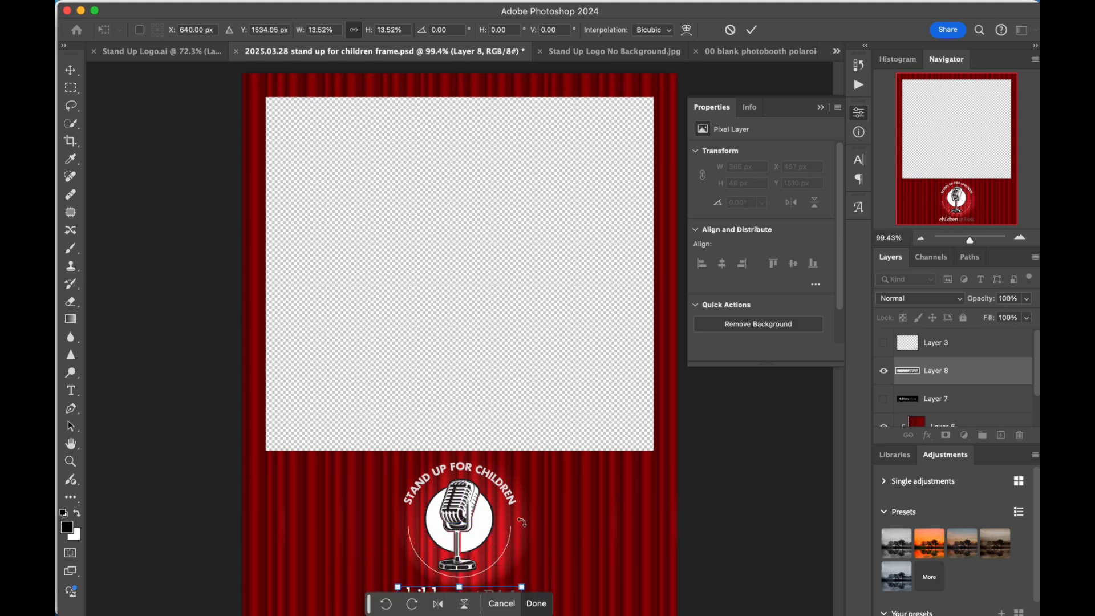
pyautogui.scroll(3, 522, 522)
pyautogui.scroll(-4, 508, 520)
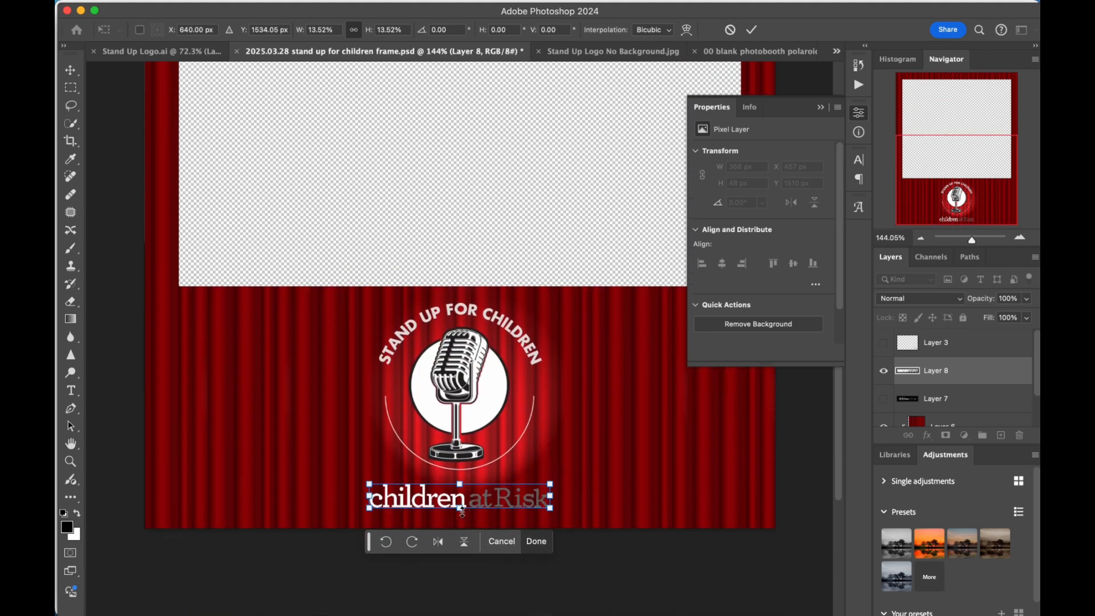
pyautogui.moveTo(461, 511); pyautogui.dragTo(445, 495)
pyautogui.click(457, 498)
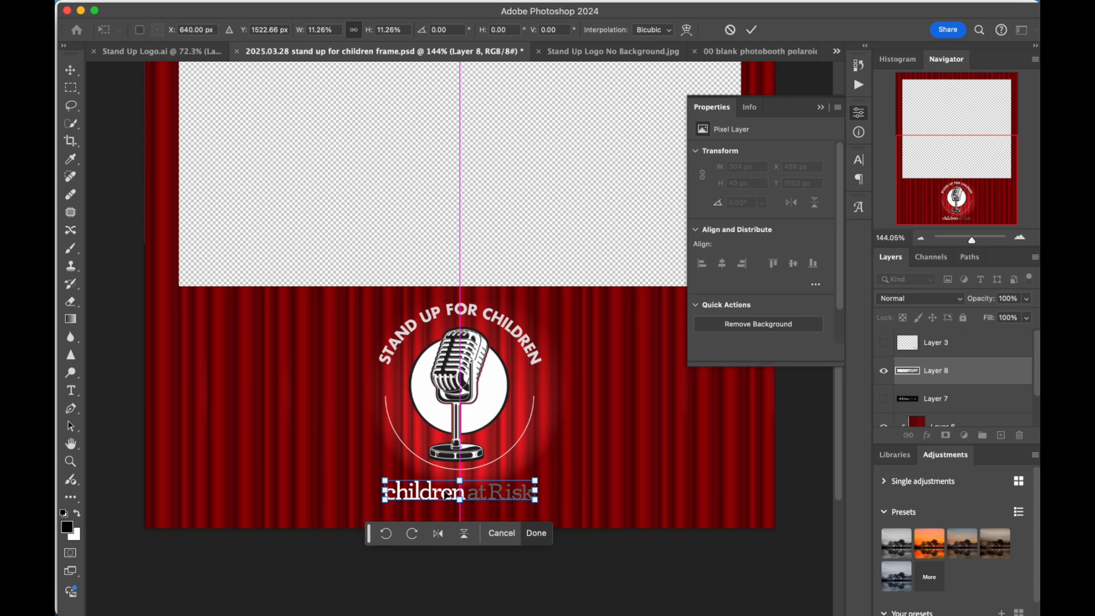
pyautogui.press('Return')
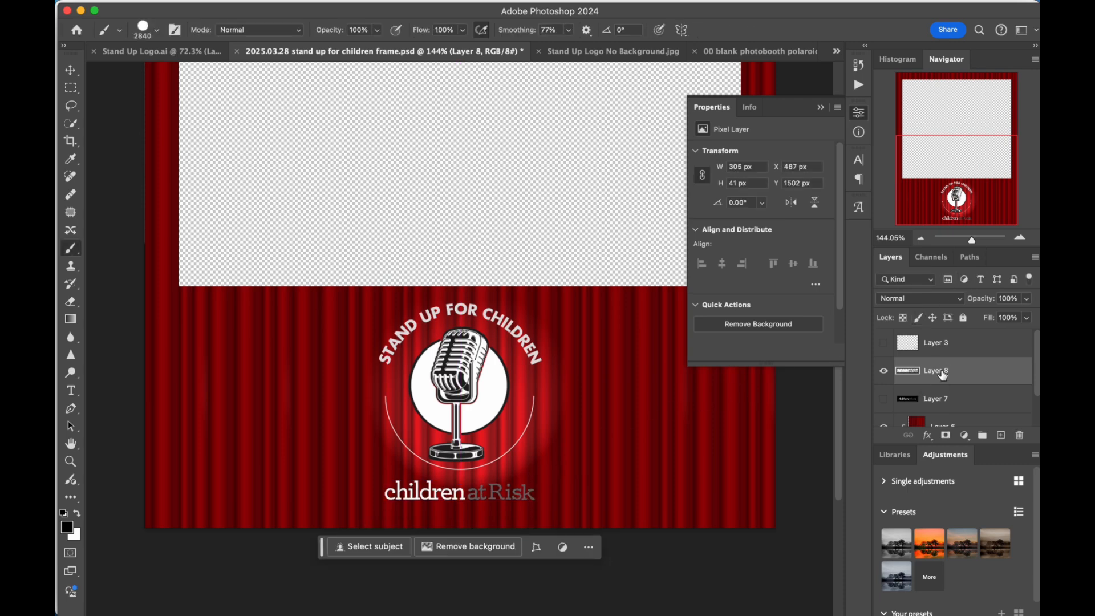
# Add a drop shadow to the "children at Risk" text layer and set its colour to black (#000000).
pyautogui.click(283, 10)
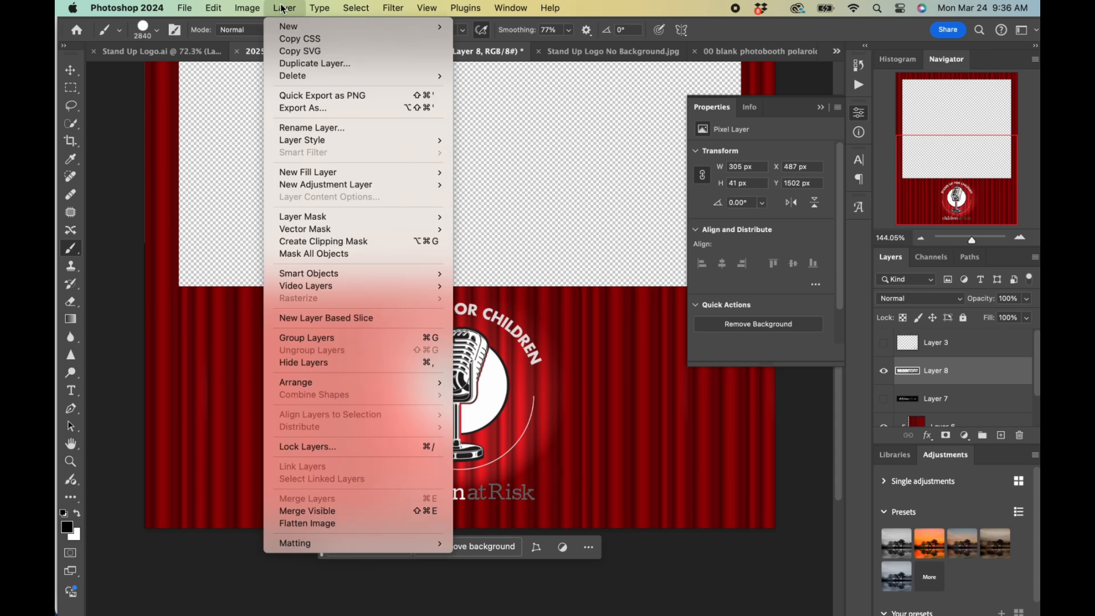
pyautogui.moveTo(306, 186)
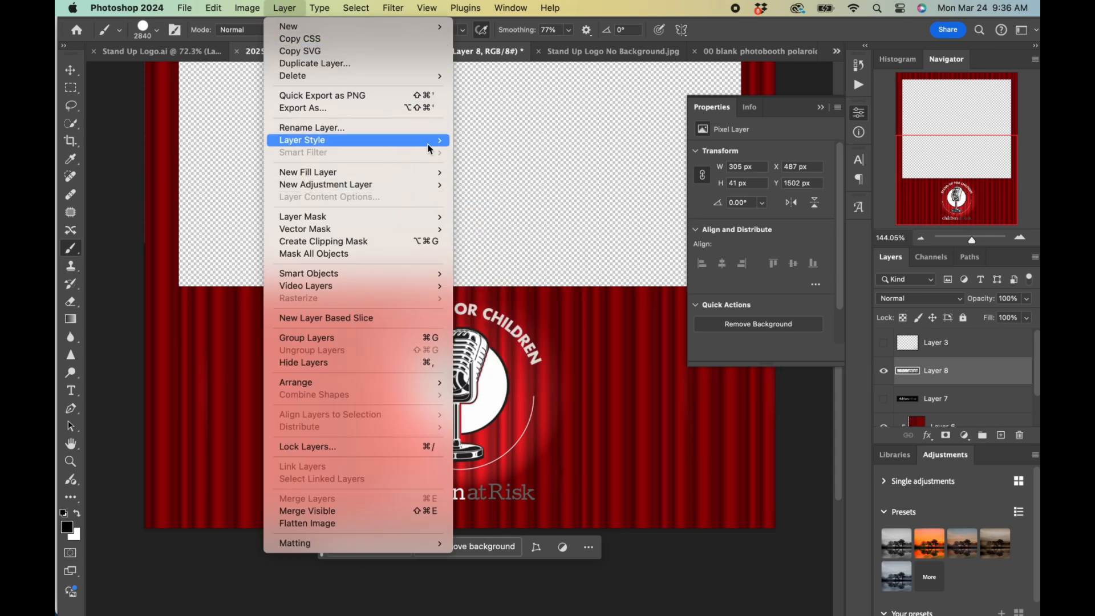
pyautogui.moveTo(430, 148)
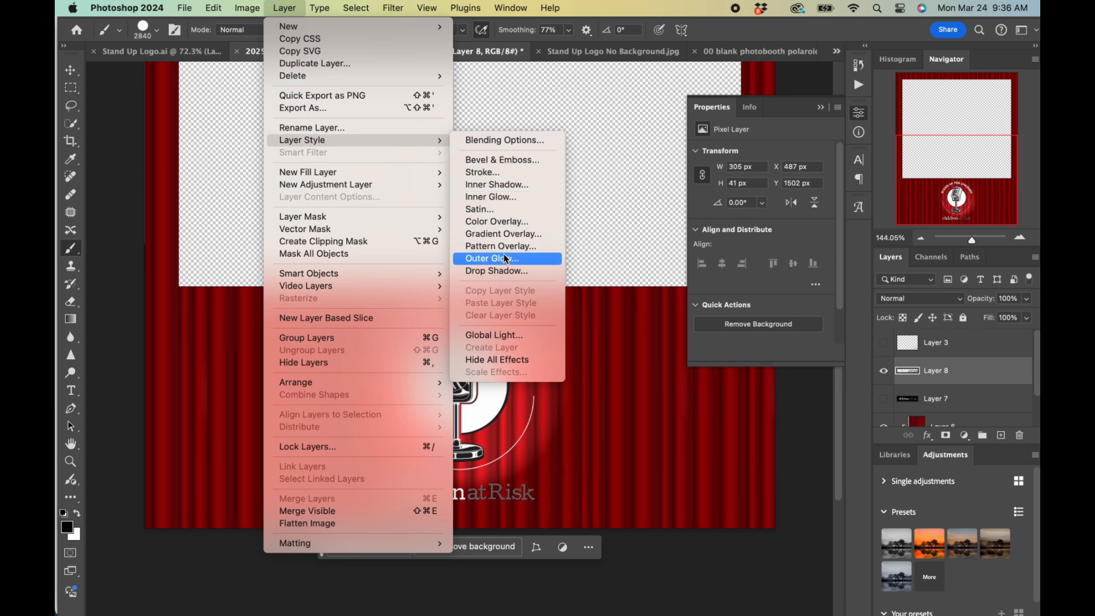
pyautogui.click(505, 271)
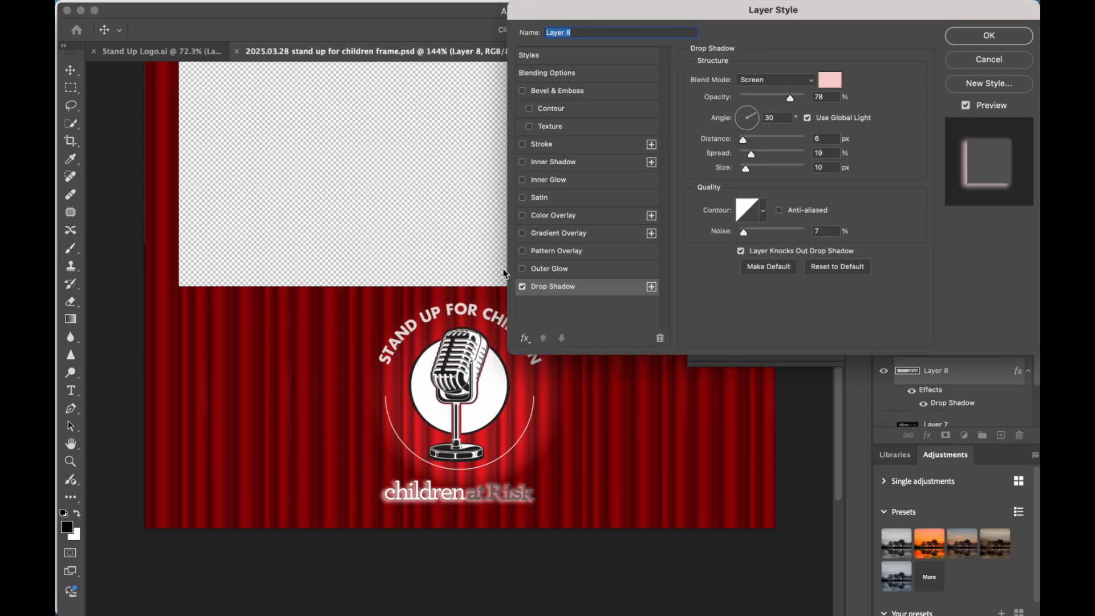
pyautogui.click(828, 87)
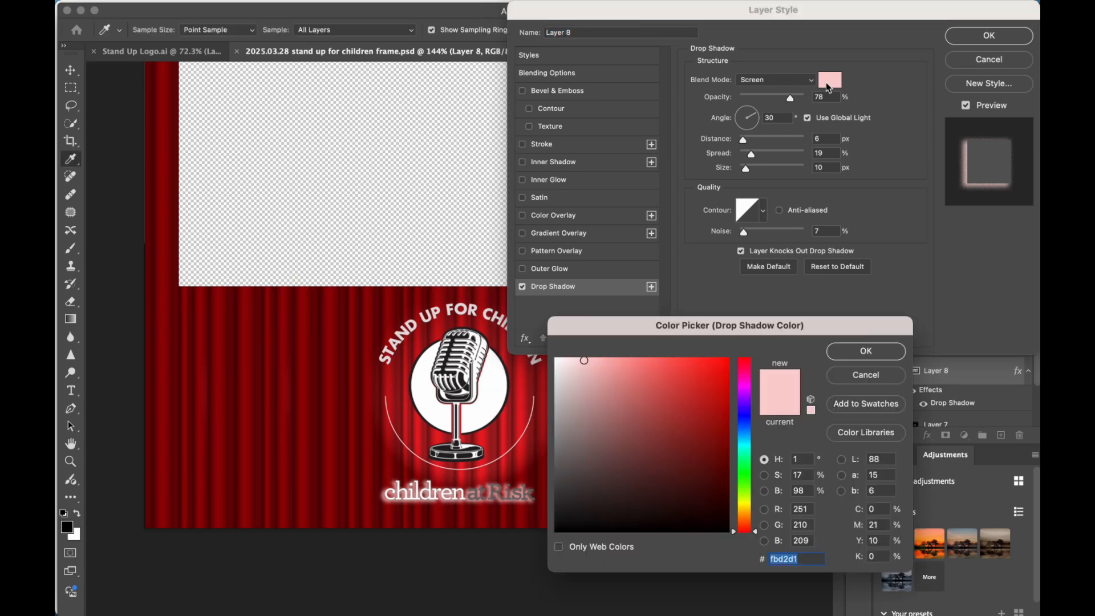
pyautogui.moveTo(609, 427); pyautogui.dragTo(516, 592)
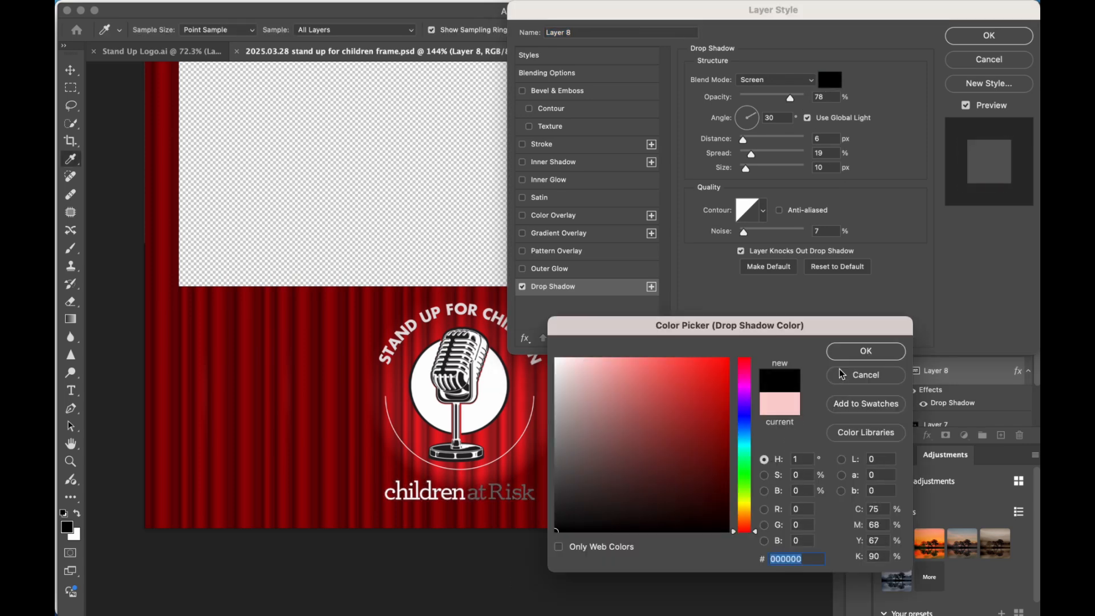
pyautogui.click(853, 358)
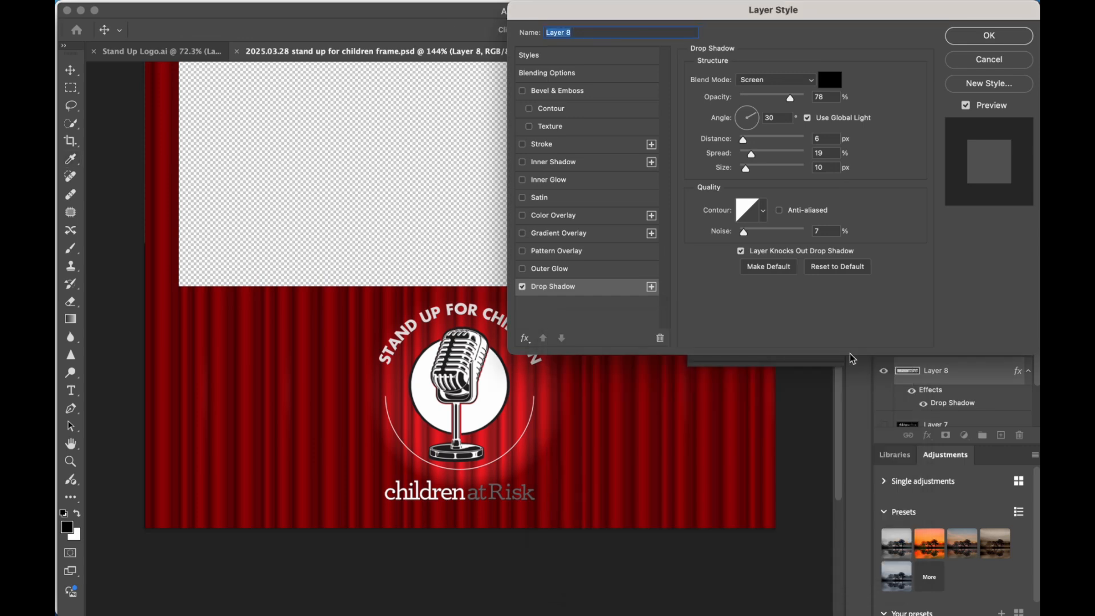
# Set the drop shadow to Normal blend mode, 100% opacity, 23 px distance, 34% spread, 142 px size and 0% noise.
pyautogui.moveTo(743, 140)
pyautogui.mouseDown()
pyautogui.moveTo(770, 145)
pyautogui.moveTo(754, 146)
pyautogui.mouseUp()
pyautogui.moveTo(793, 100); pyautogui.dragTo(855, 113)
pyautogui.moveTo(752, 156); pyautogui.dragTo(779, 169)
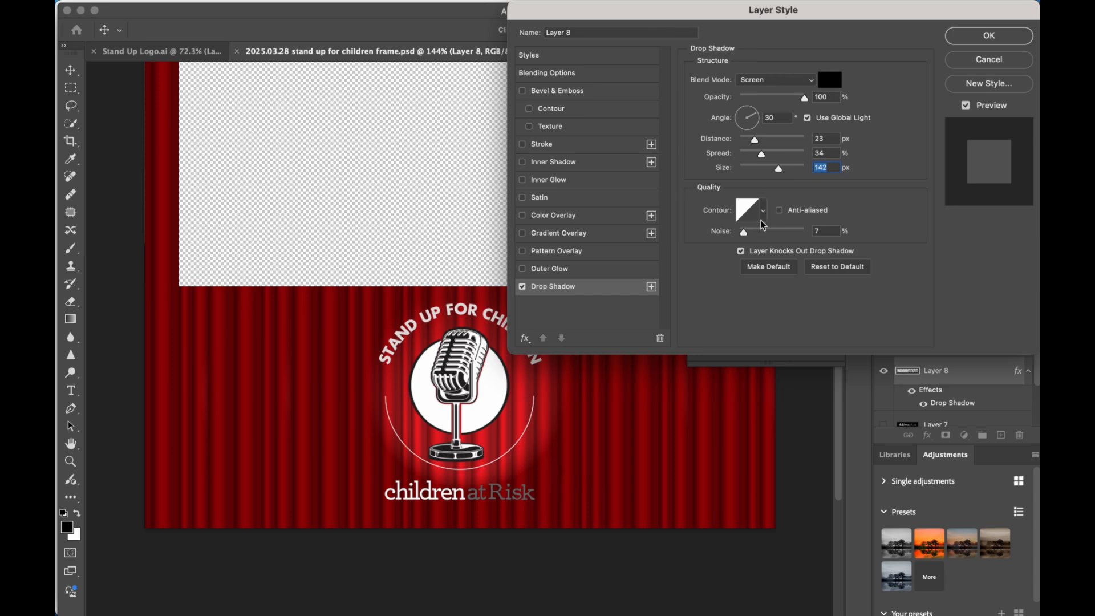
pyautogui.moveTo(745, 233)
pyautogui.mouseDown()
pyautogui.moveTo(761, 237)
pyautogui.moveTo(729, 238)
pyautogui.mouseUp()
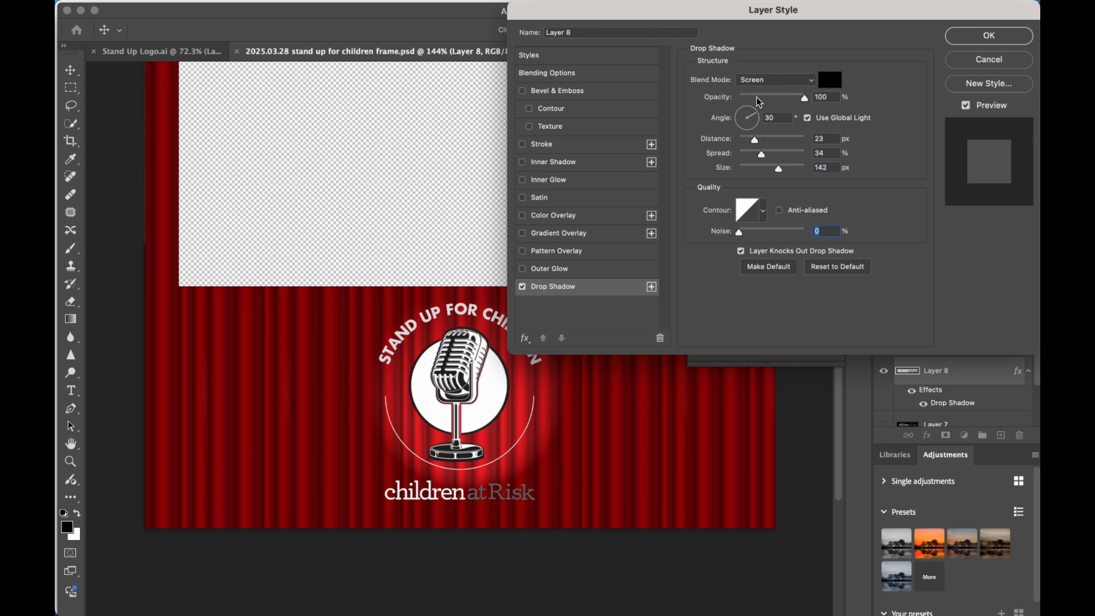
pyautogui.click(810, 80)
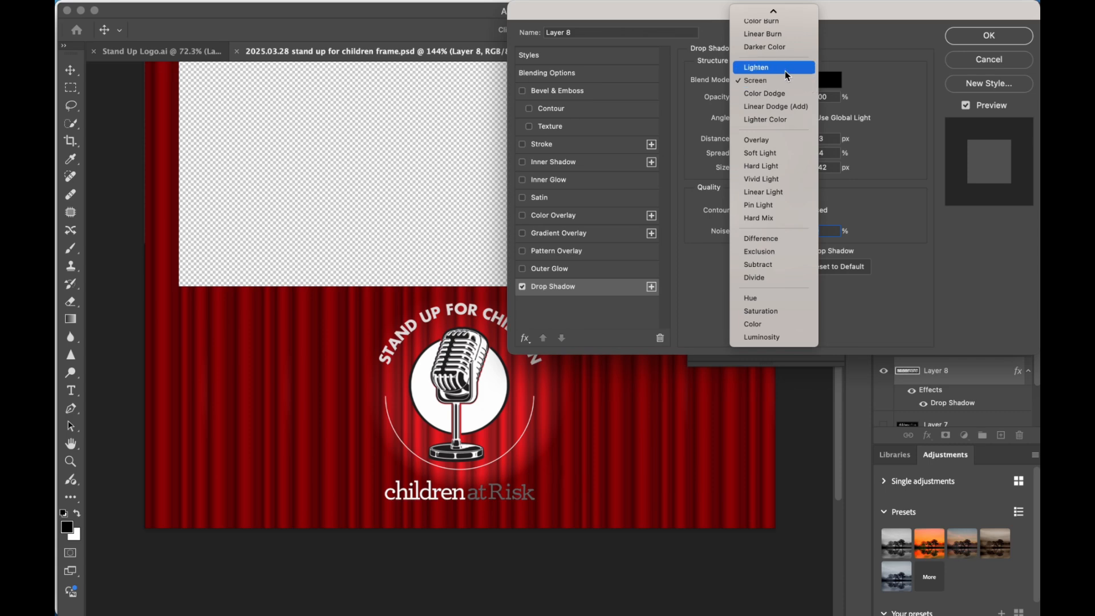
pyautogui.scroll(2, 787, 74)
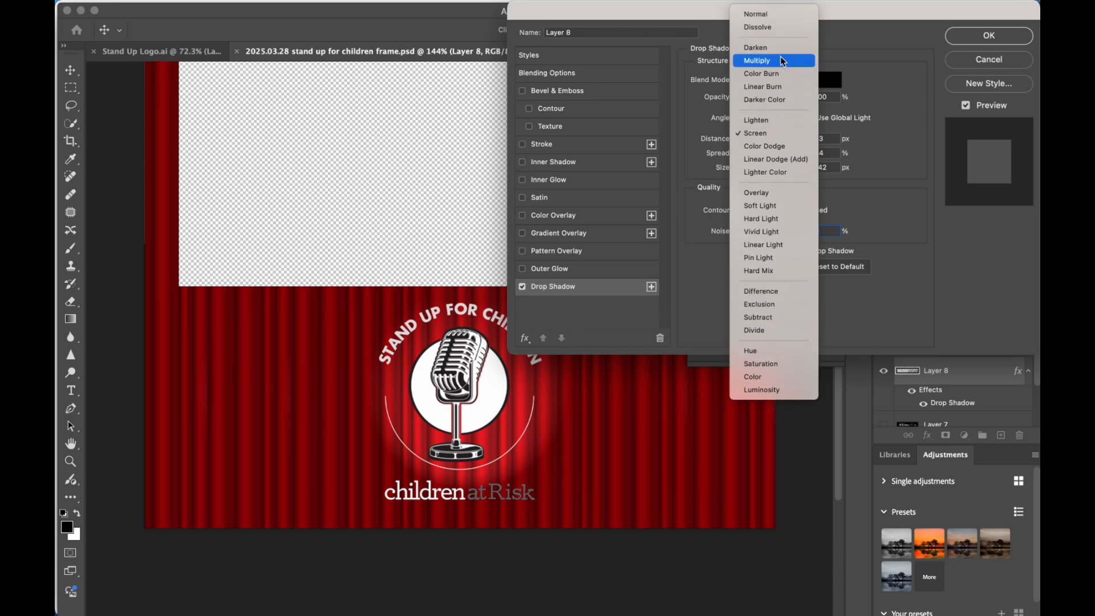
pyautogui.click(770, 17)
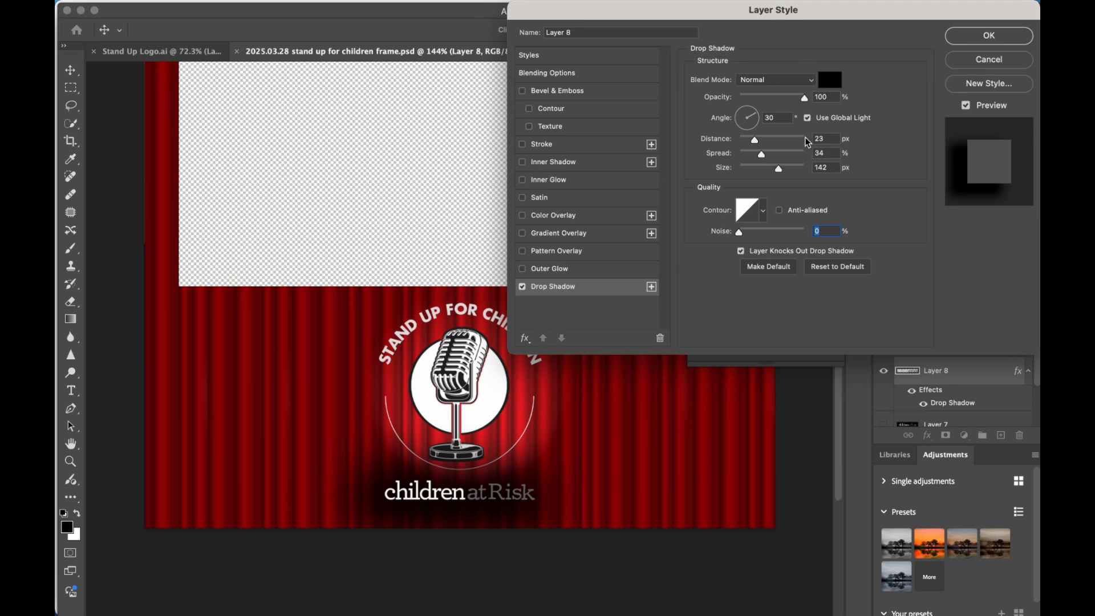
# Tighten the drop shadow to 3 px distance, 6% spread and 0 px size, and apply the layer style.
pyautogui.moveTo(805, 98); pyautogui.dragTo(808, 100)
pyautogui.moveTo(755, 144); pyautogui.dragTo(740, 171)
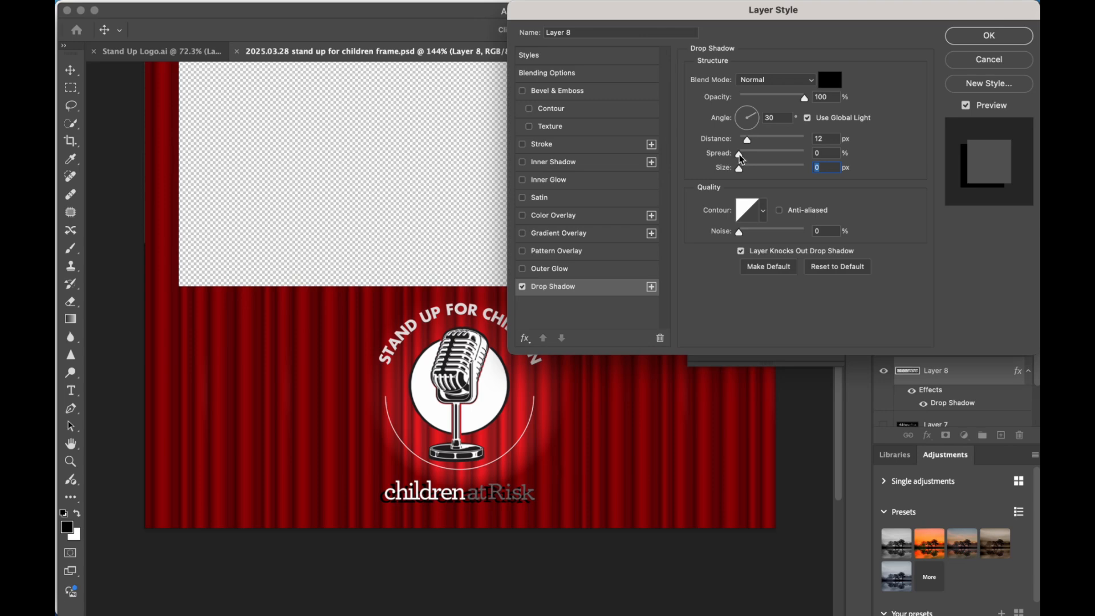
pyautogui.moveTo(739, 155)
pyautogui.mouseDown()
pyautogui.moveTo(751, 162)
pyautogui.moveTo(744, 144)
pyautogui.mouseUp()
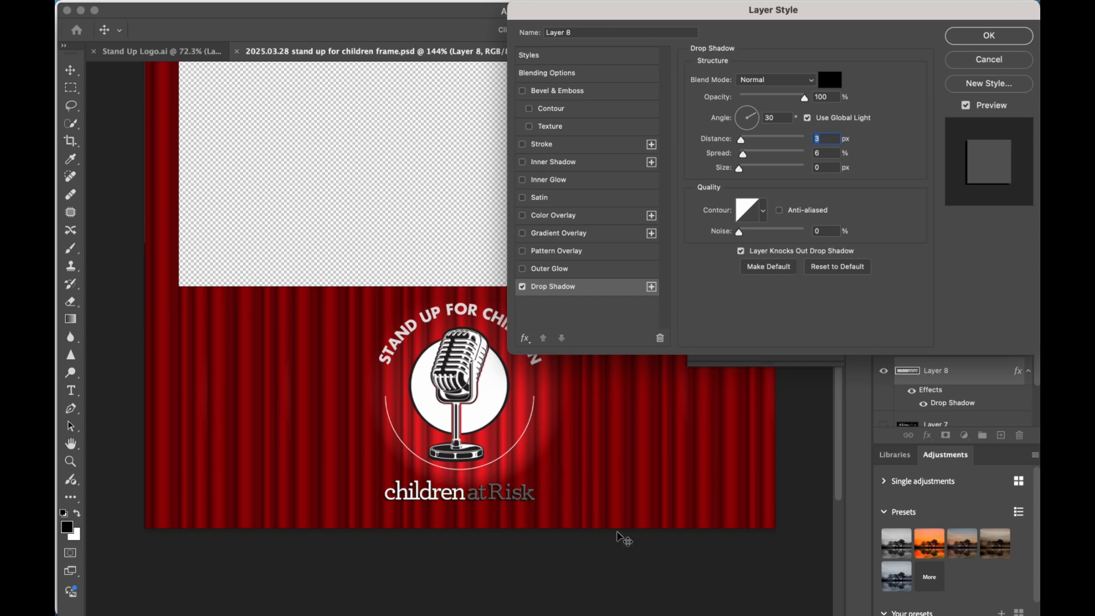
pyautogui.click(992, 35)
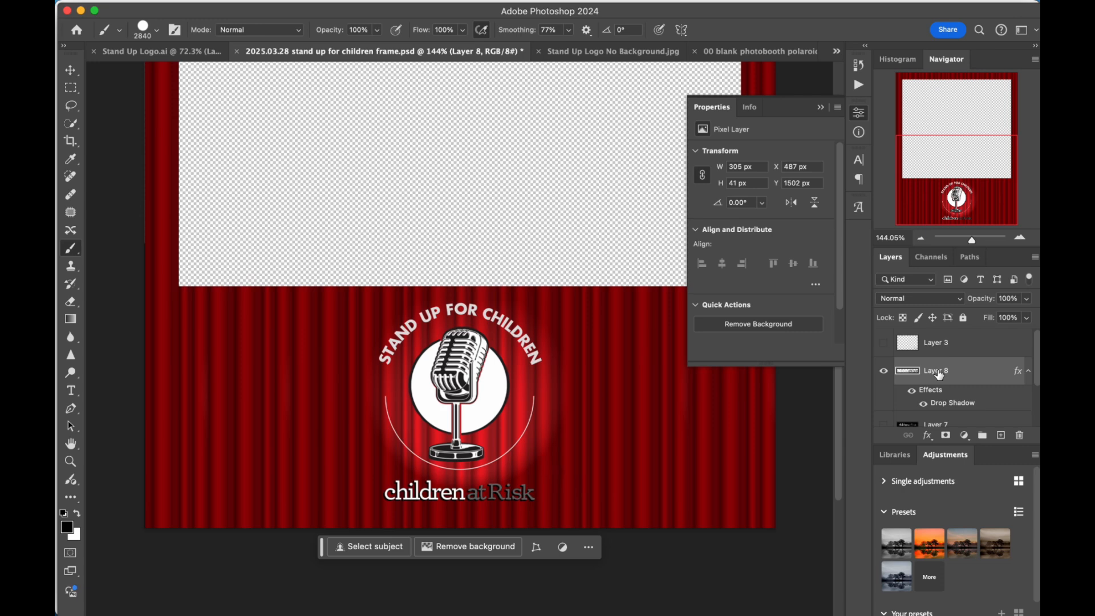
# Add a Brightness/Contrast adjustment layer above the "children at Risk" text, try brightness 57 and 30, and set it to 2.
pyautogui.click(295, 12)
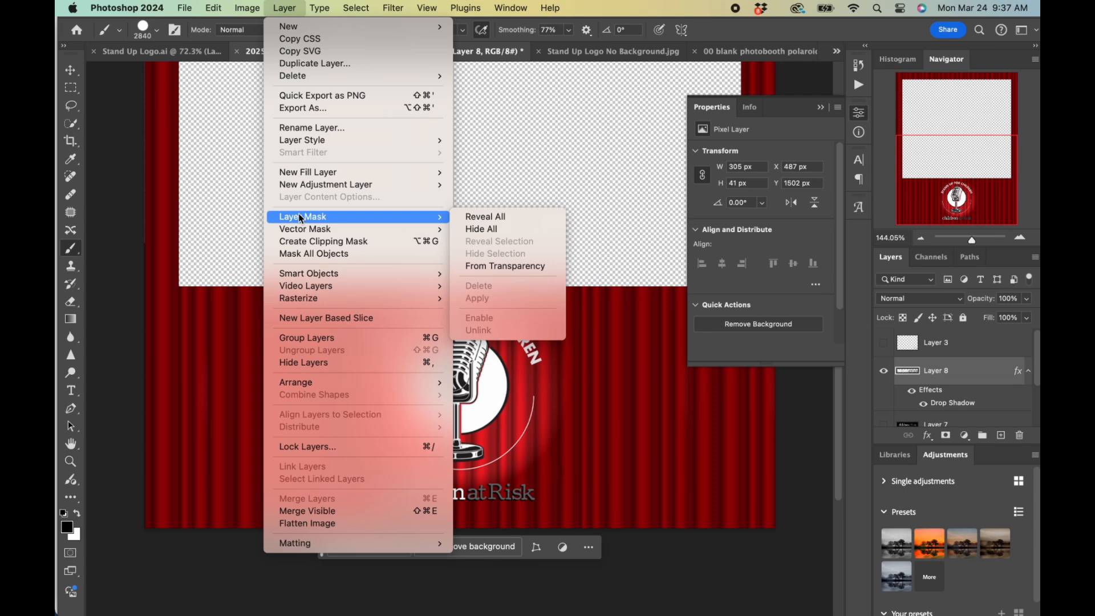
pyautogui.moveTo(302, 189)
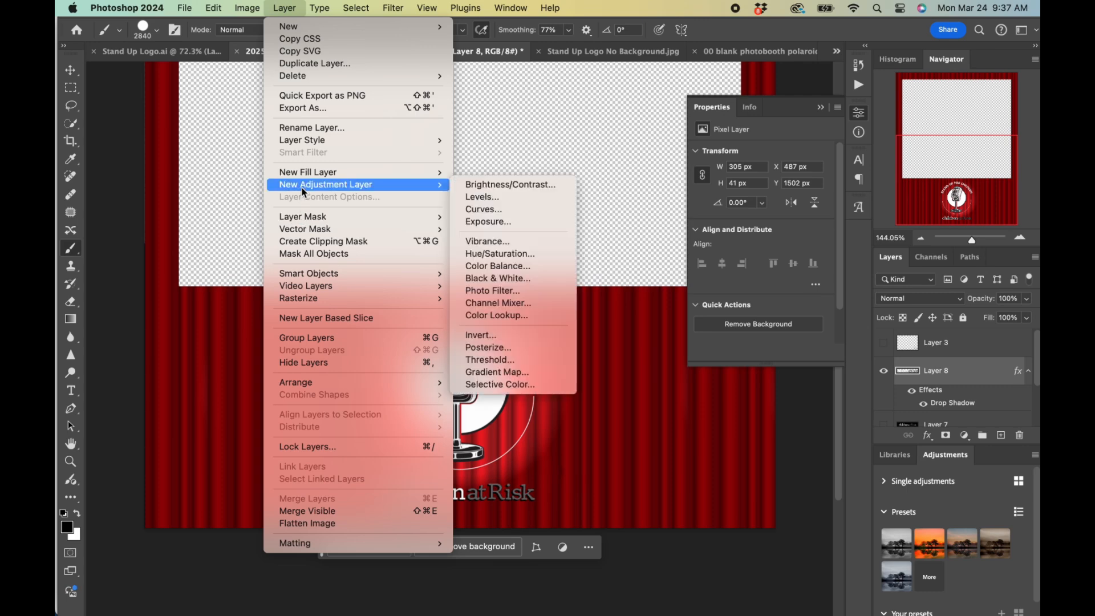
pyautogui.click(511, 183)
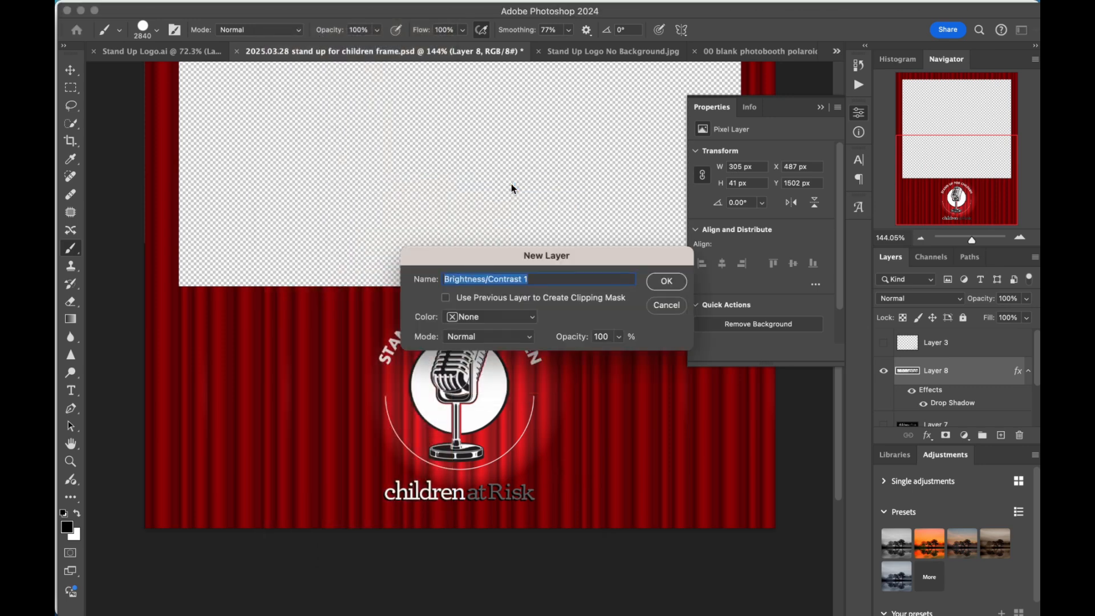
pyautogui.click(661, 285)
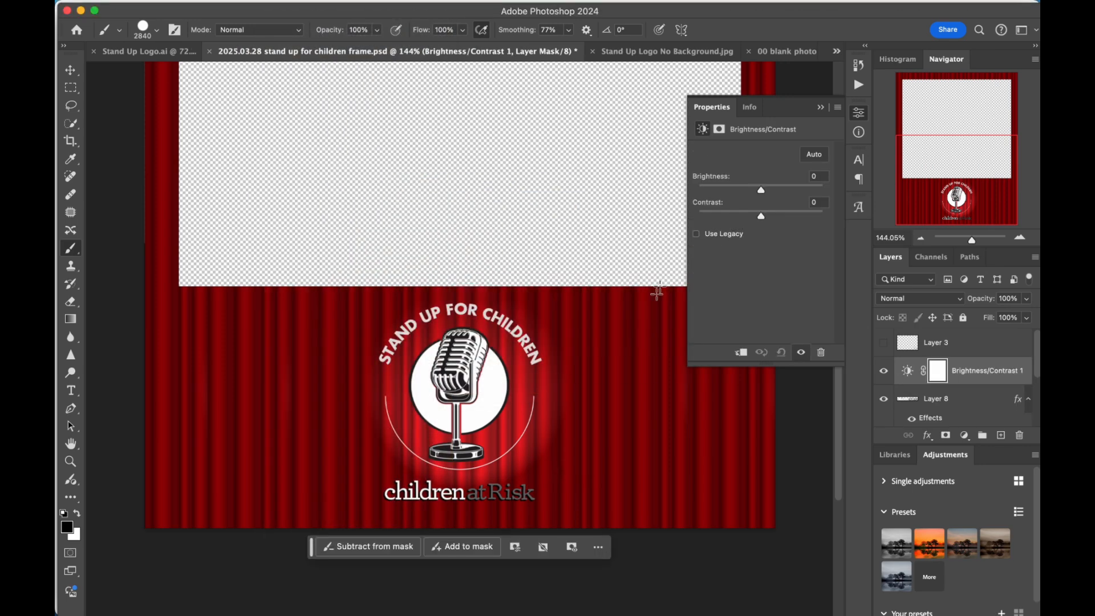
pyautogui.moveTo(765, 193); pyautogui.dragTo(785, 192)
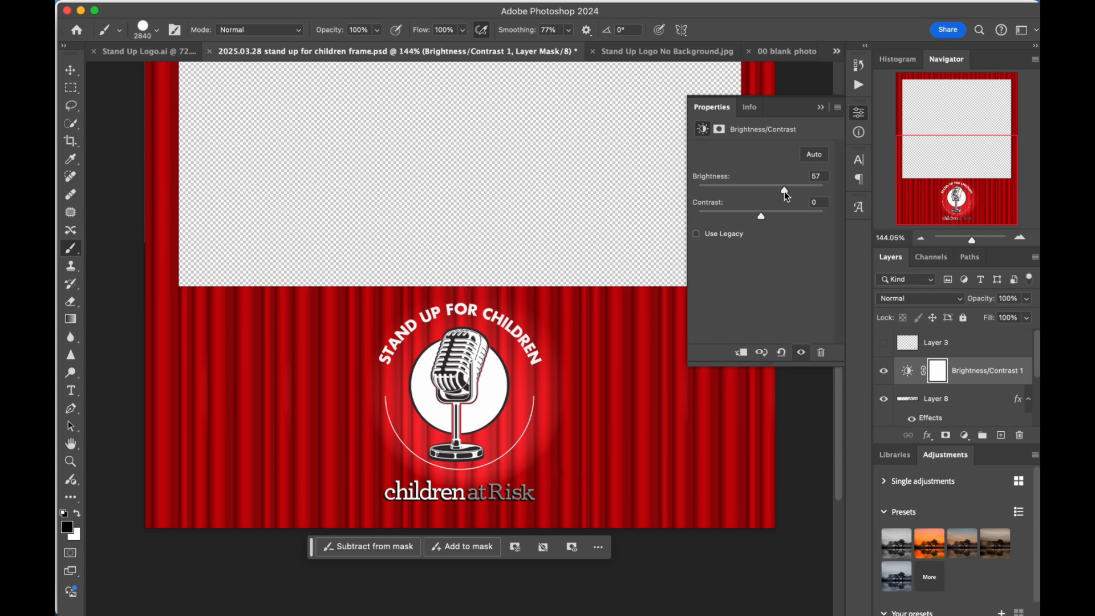
pyautogui.moveTo(786, 194); pyautogui.dragTo(783, 196)
pyautogui.moveTo(785, 193)
pyautogui.mouseDown()
pyautogui.moveTo(758, 193)
pyautogui.moveTo(774, 197)
pyautogui.mouseUp()
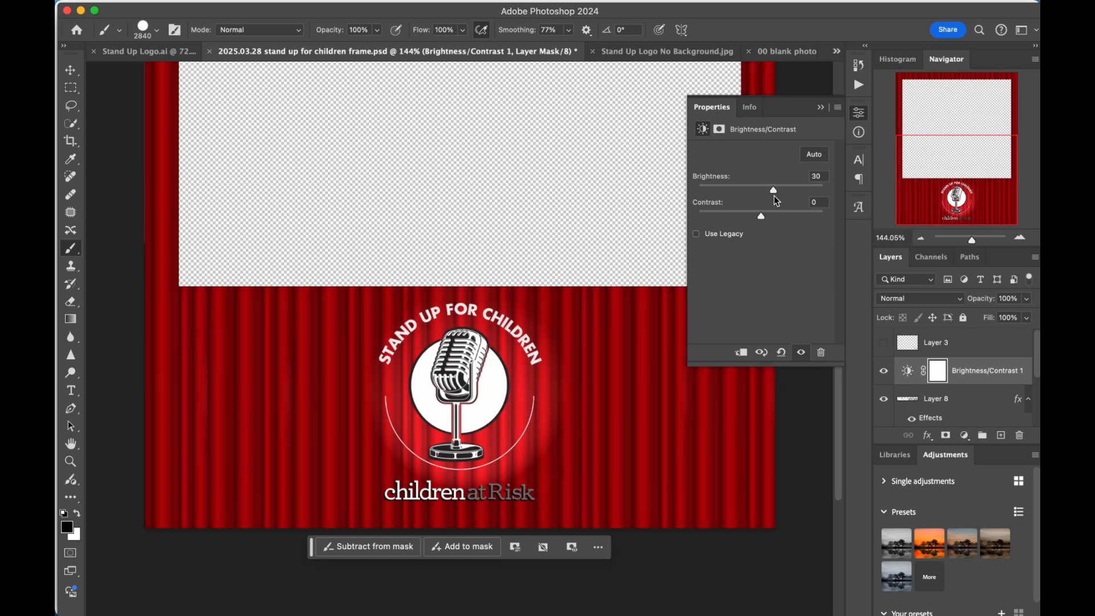
pyautogui.moveTo(777, 200); pyautogui.dragTo(763, 196)
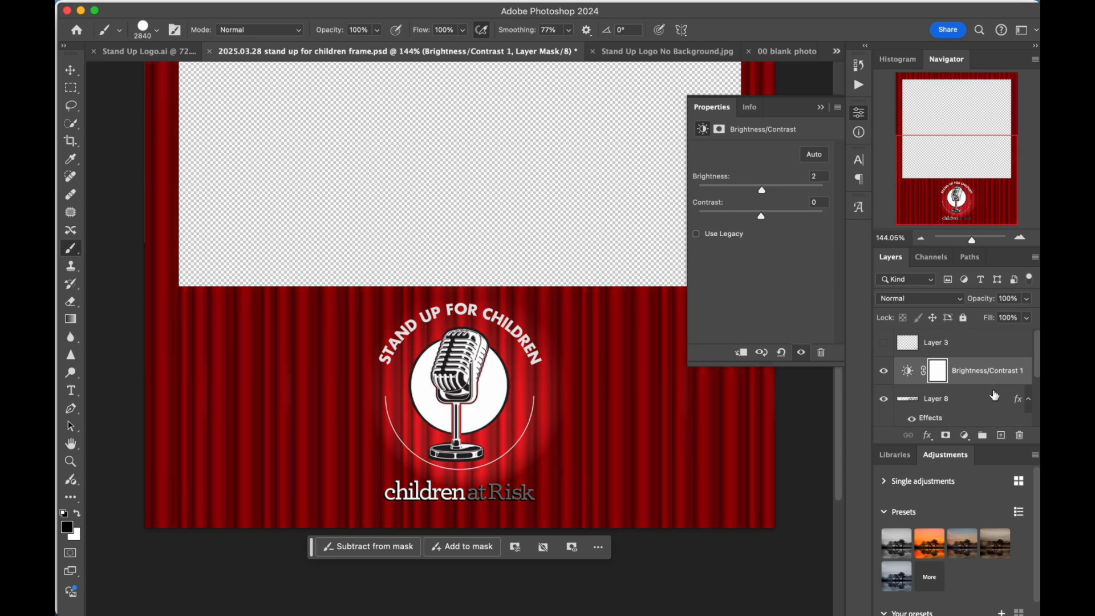
# Brighten only the "children at Risk" text layer by applying a direct Brightness/Contrast adjustment with brightness 62.
pyautogui.click(978, 400)
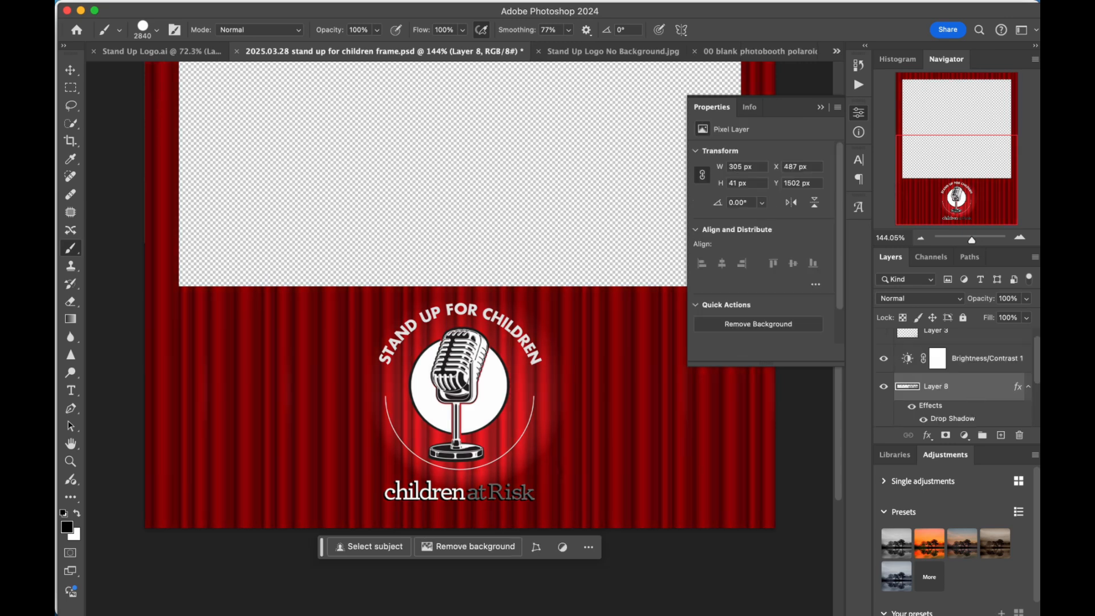
pyautogui.rightClick(956, 396)
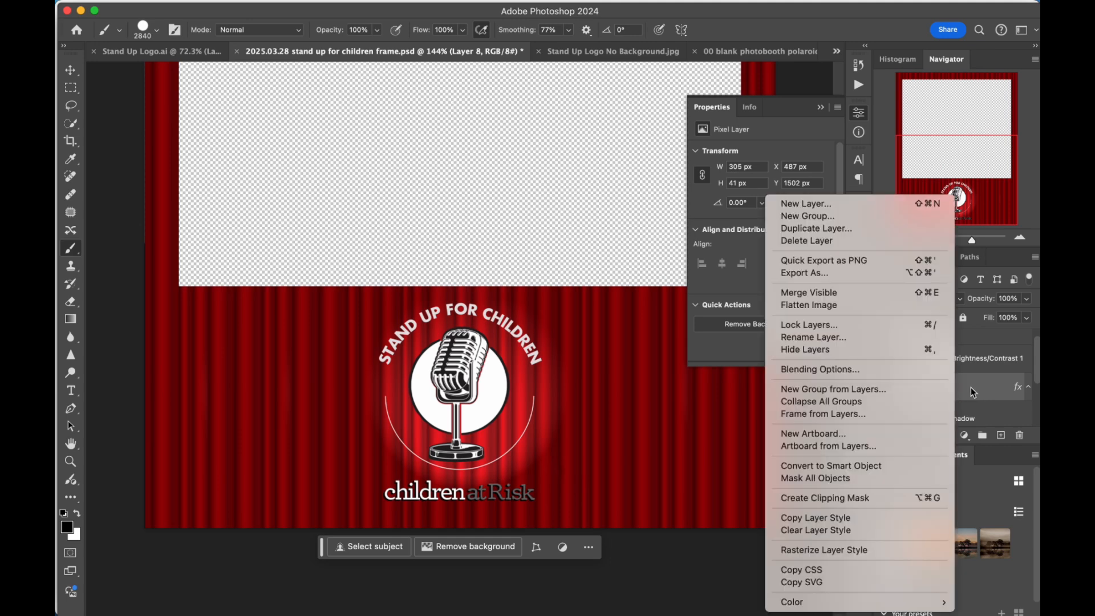
pyautogui.click(973, 386)
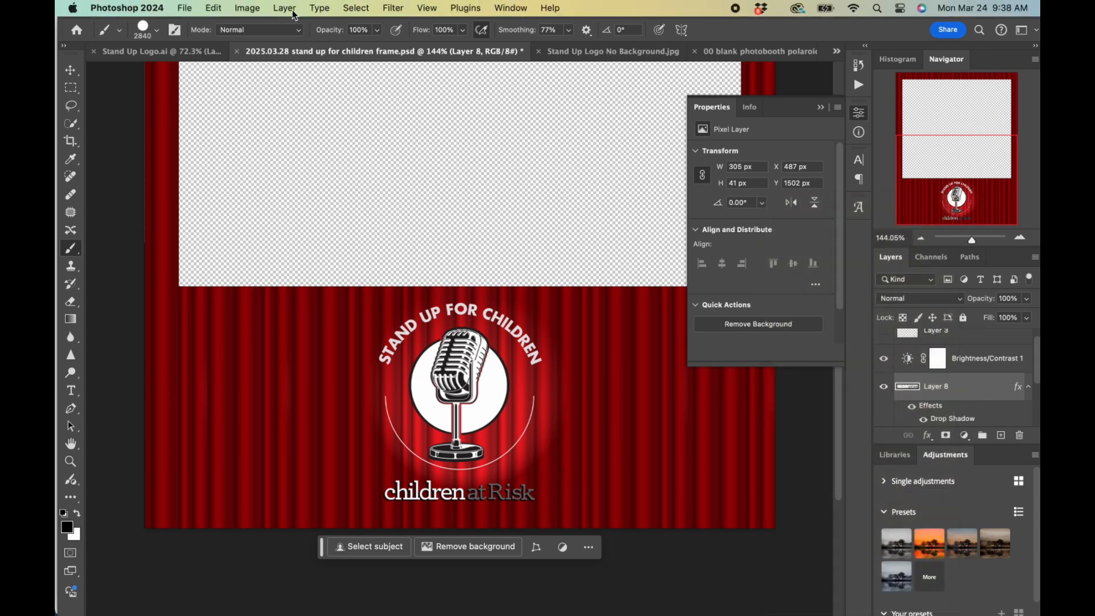
pyautogui.click(284, 8)
pyautogui.moveTo(246, 10)
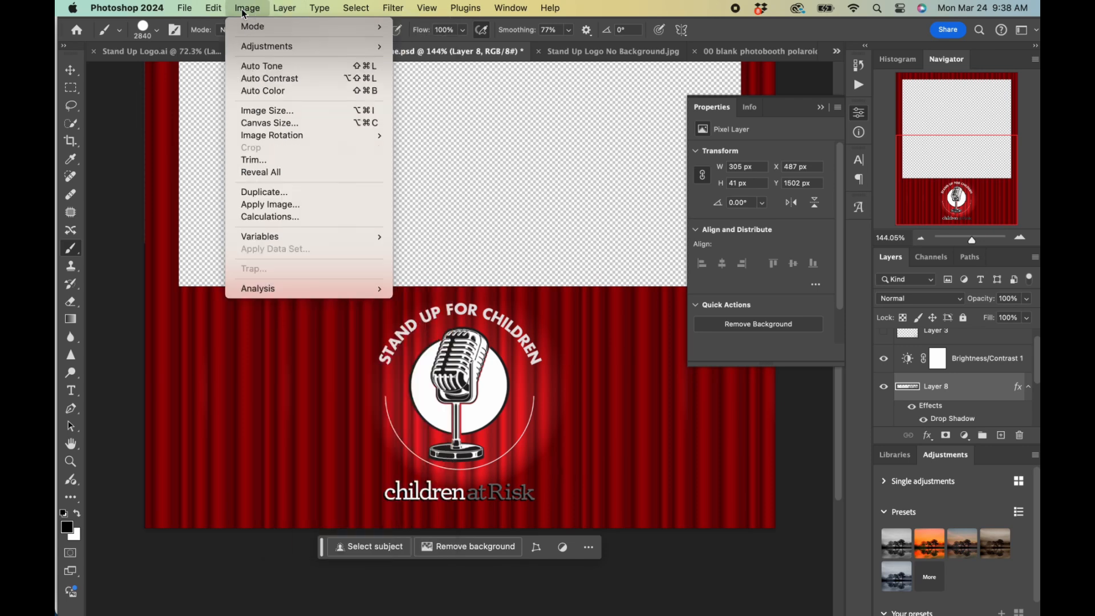
pyautogui.moveTo(248, 50)
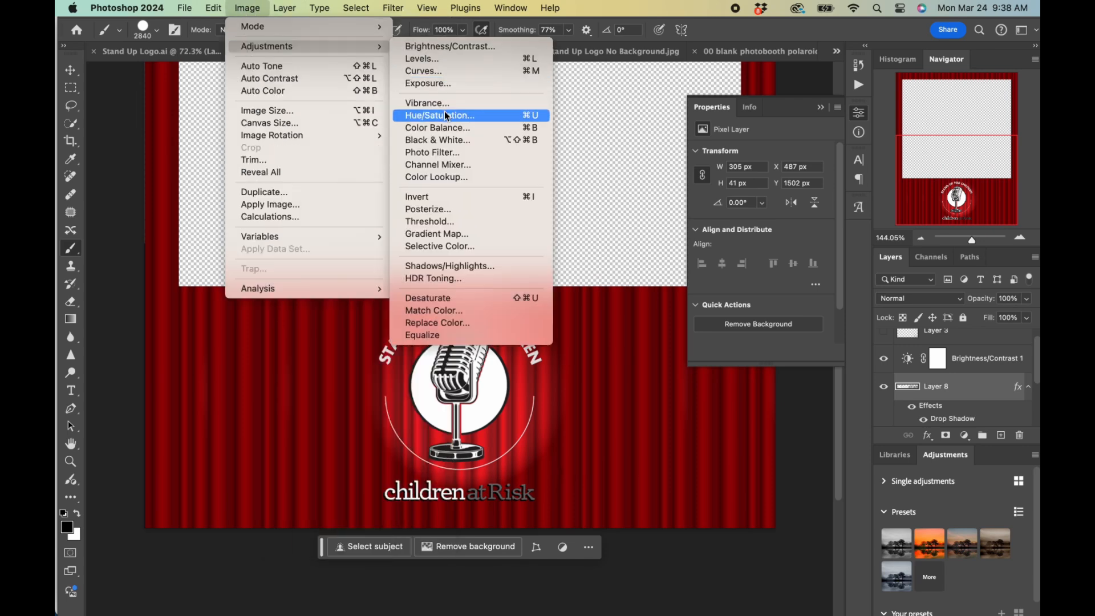
pyautogui.click(457, 43)
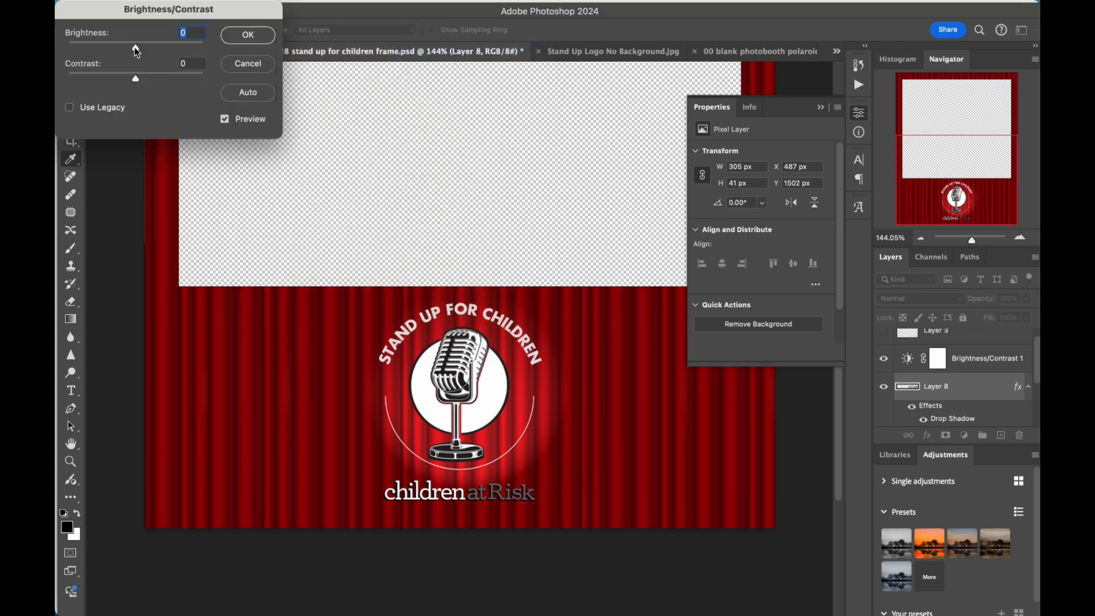
pyautogui.moveTo(136, 48); pyautogui.dragTo(167, 63)
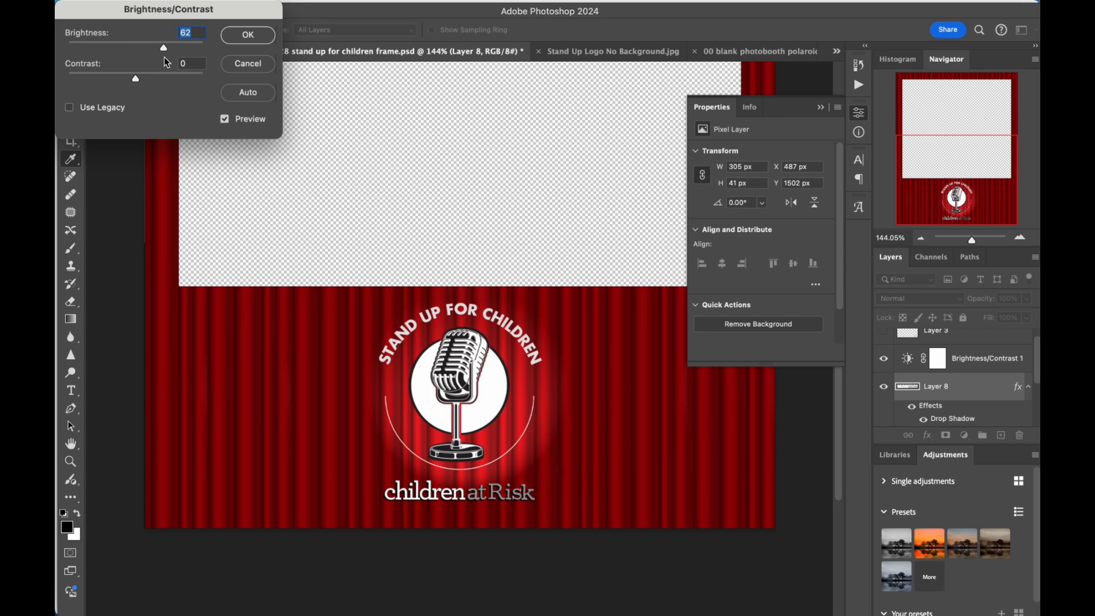
pyautogui.click(244, 35)
pyautogui.scroll(-4, 497, 314)
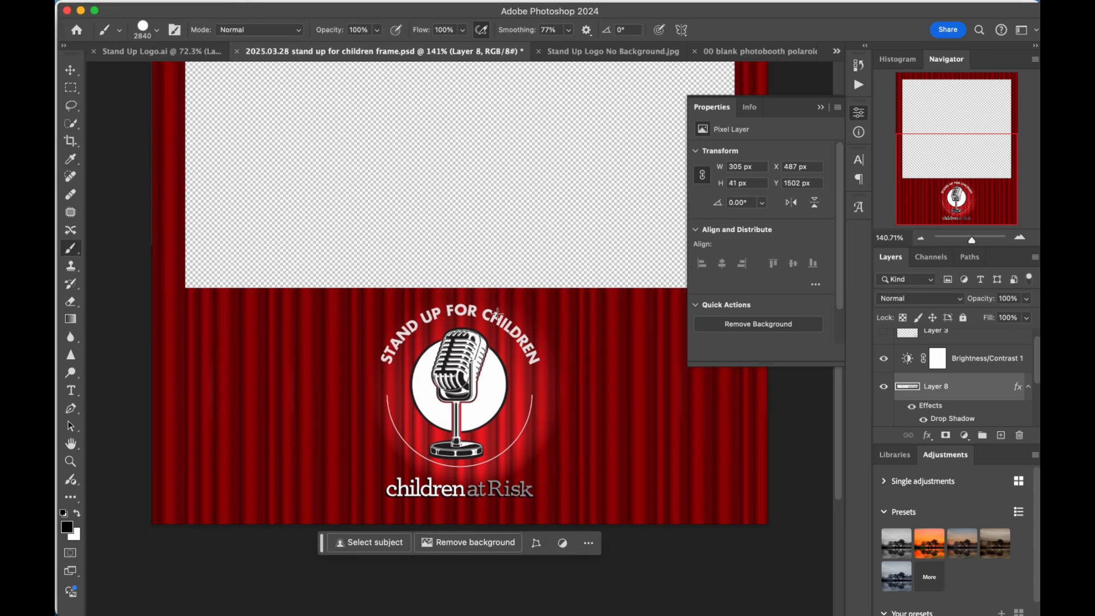
pyautogui.scroll(-5, 498, 313)
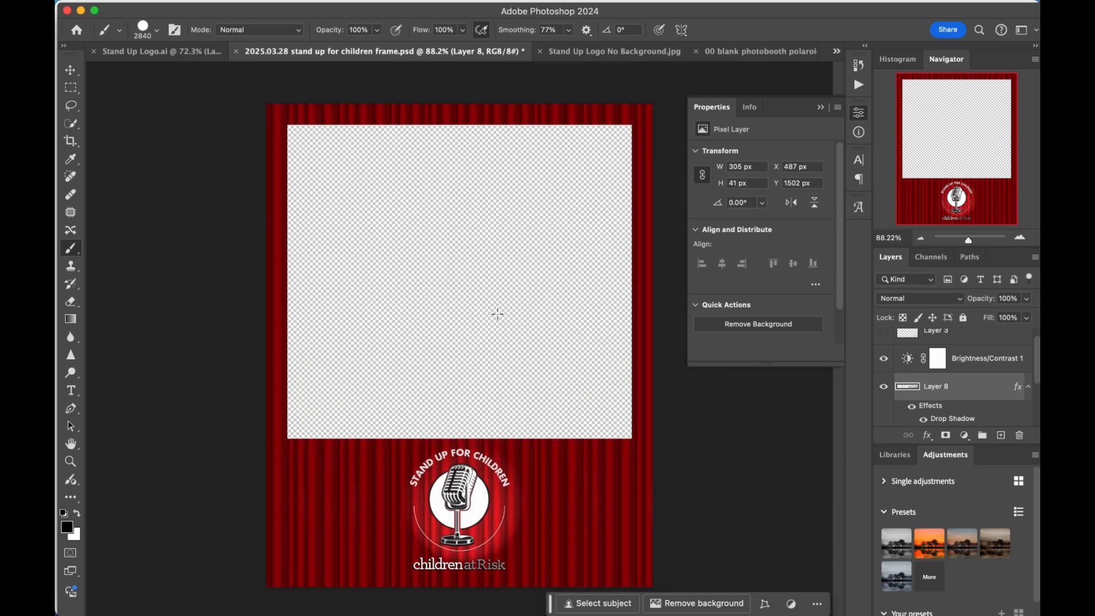